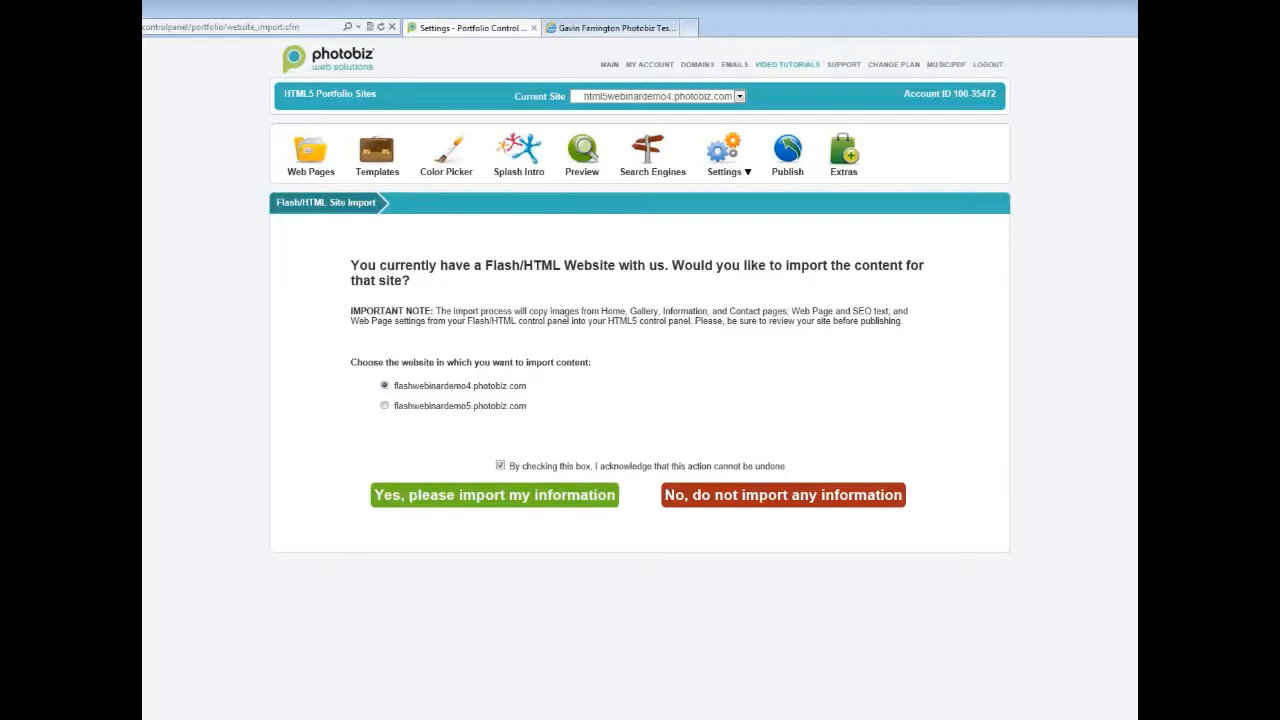
Import the content of flashwebinardemo4.photobiz.com into the HTML5 site, acknowledging that the action cannot be undone
click(384, 385)
click(501, 467)
click(501, 467)
click(604, 499)
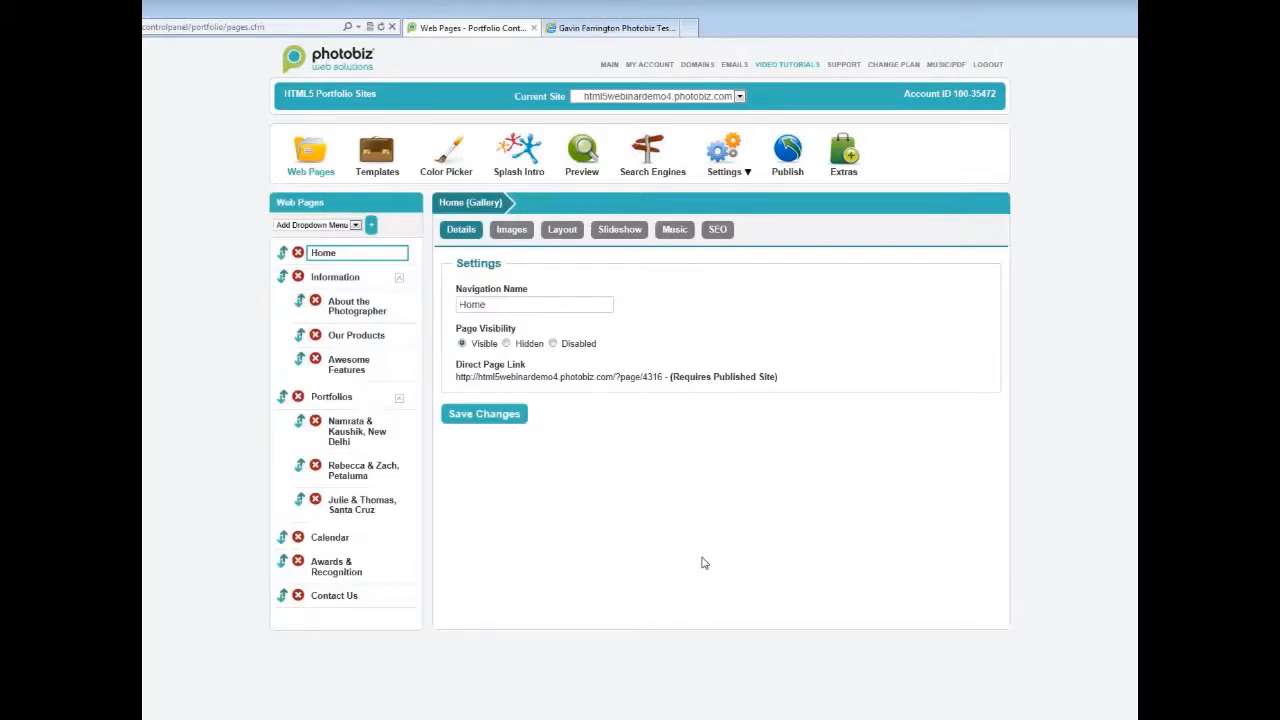
Examine the imported Home gallery's images, music and SEO settings, plus the Information menu and its About the Photographer page
click(511, 229)
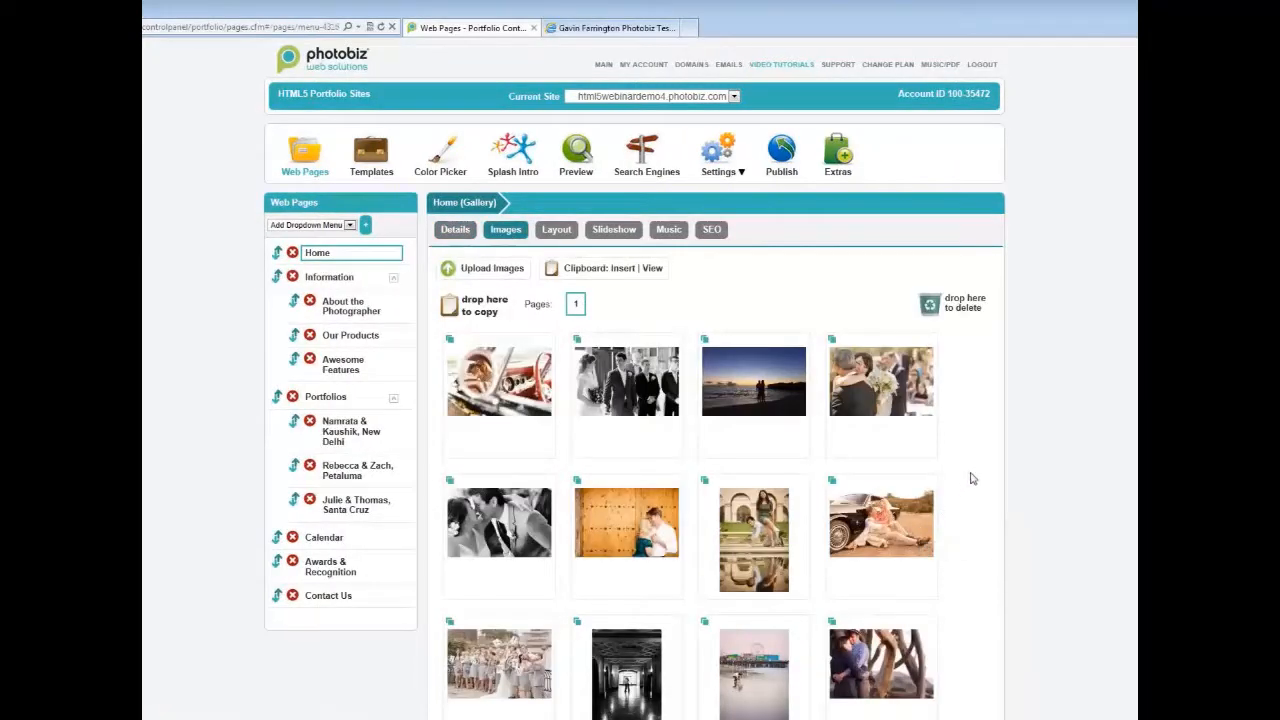
scroll(975, 478, down, 1)
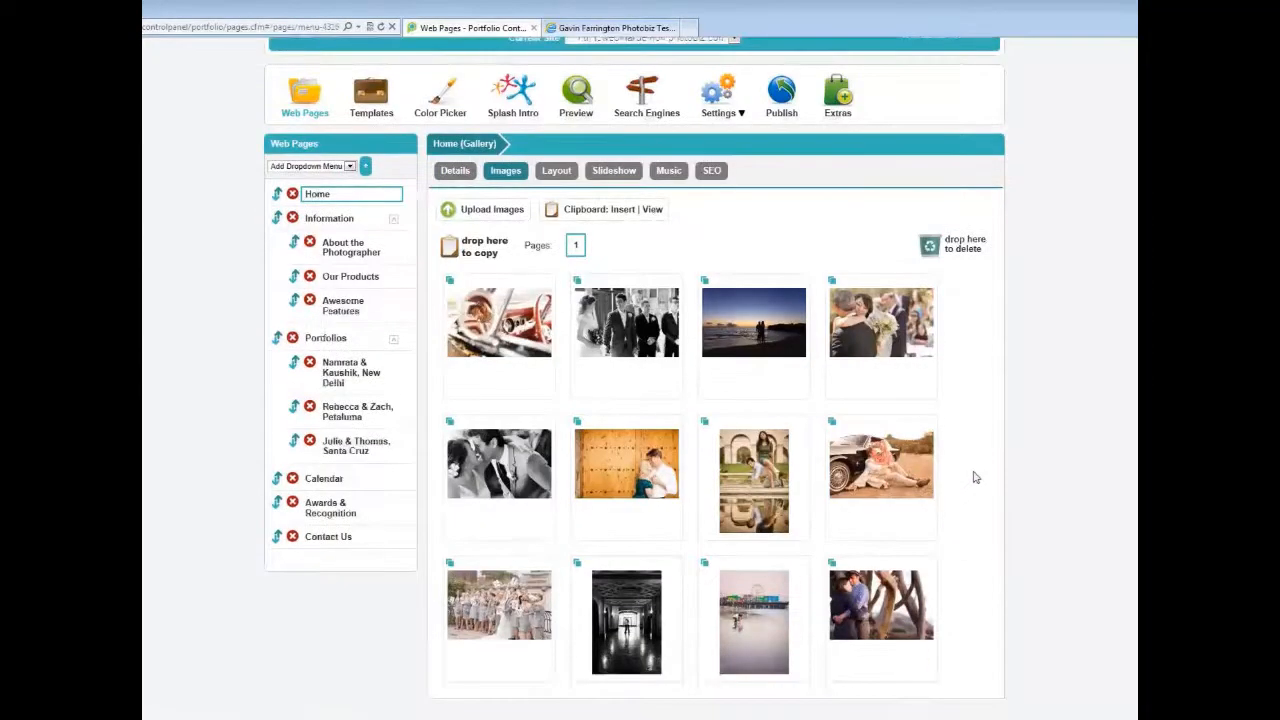
scroll(975, 478, up, 1)
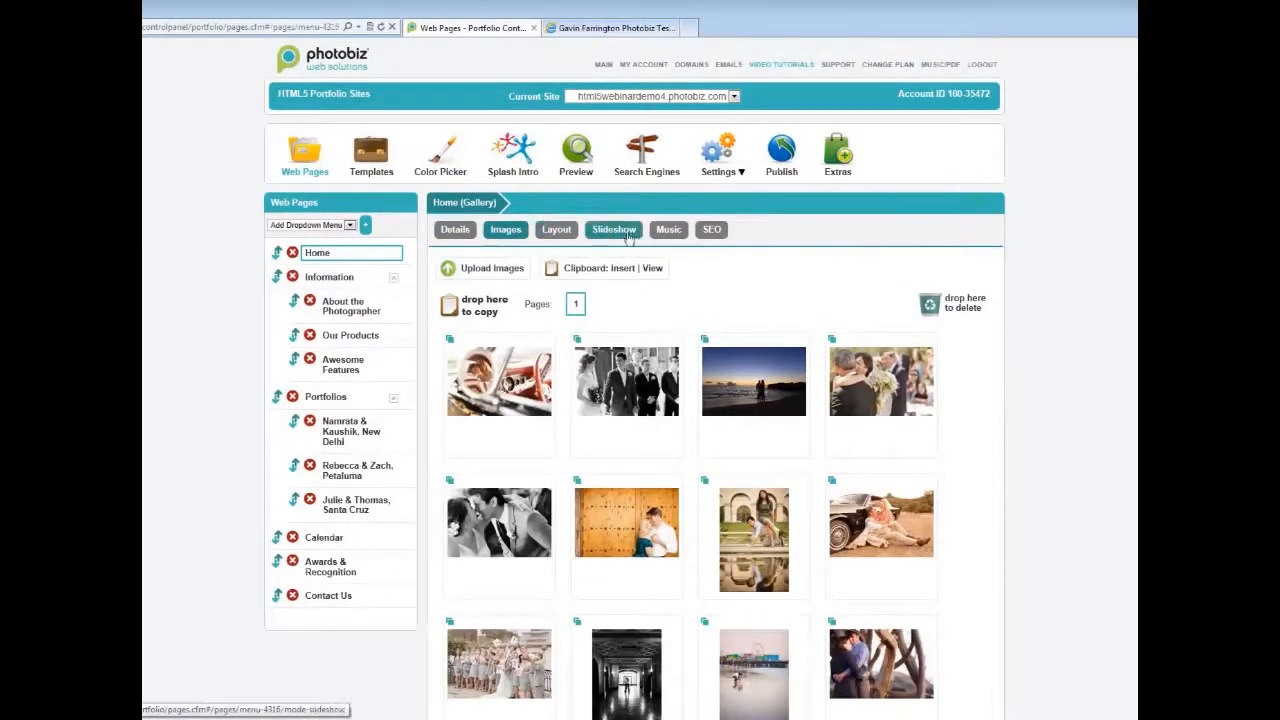
click(672, 230)
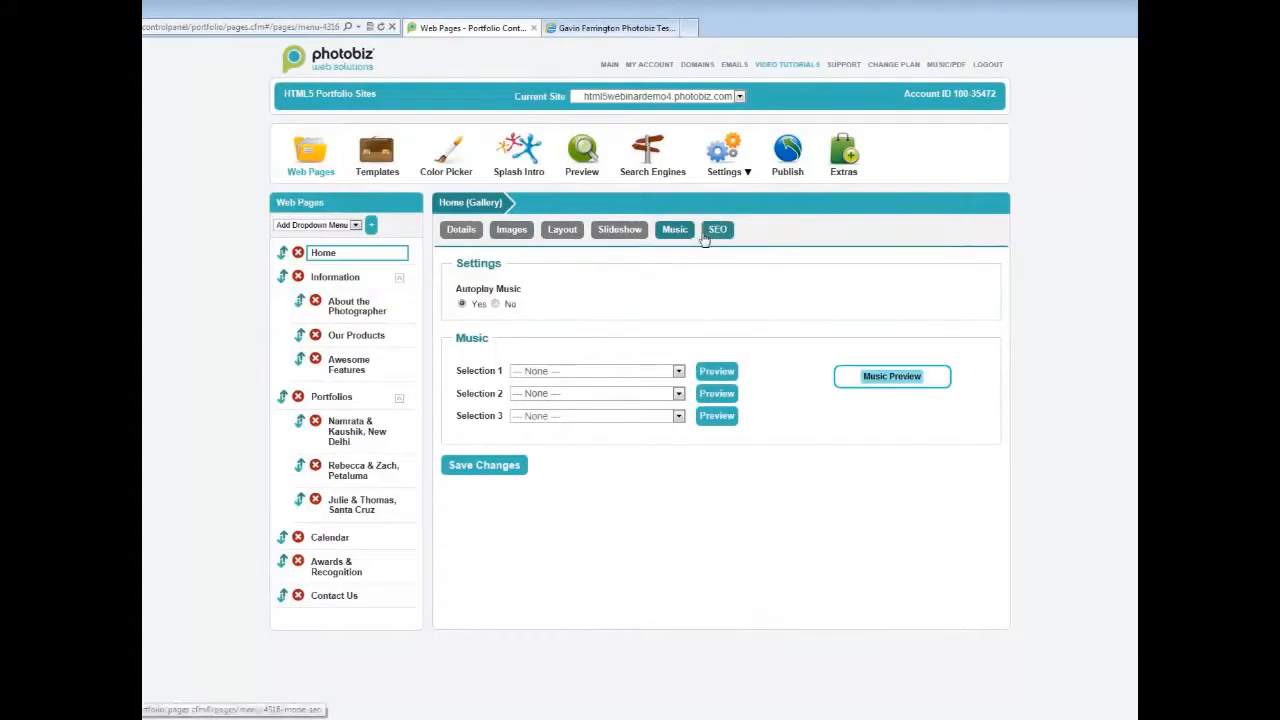
click(706, 234)
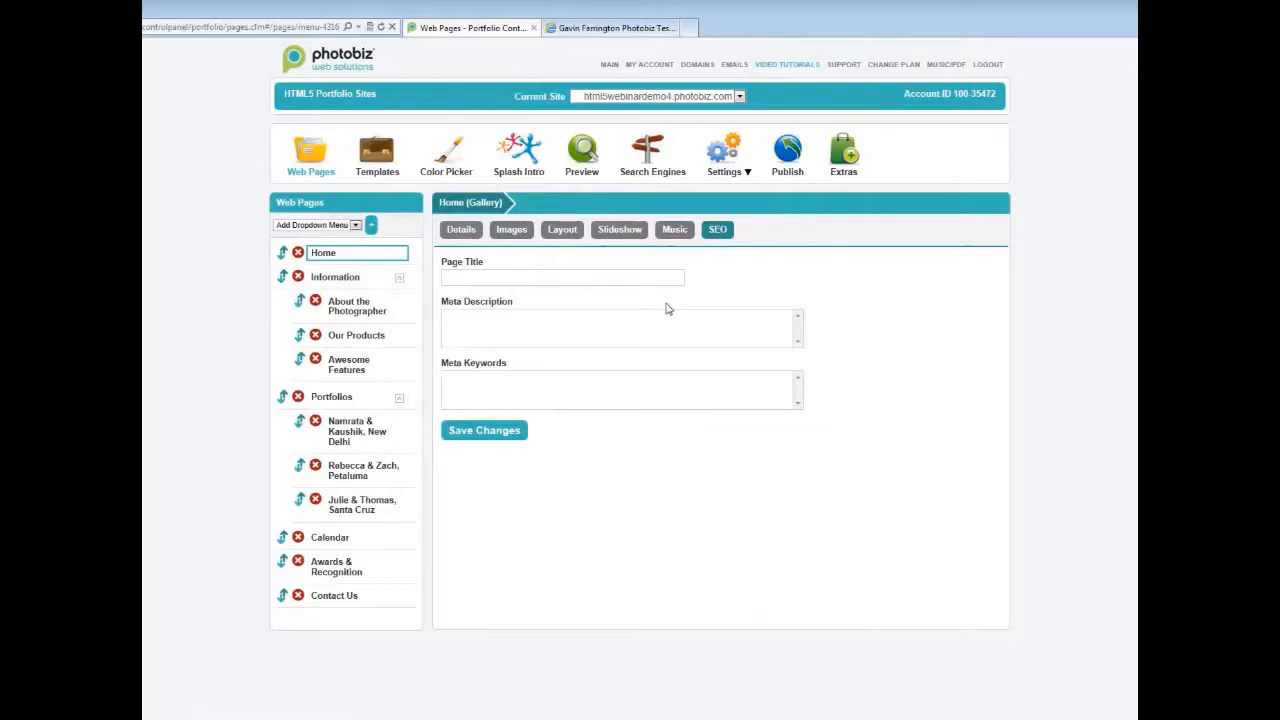
click(353, 288)
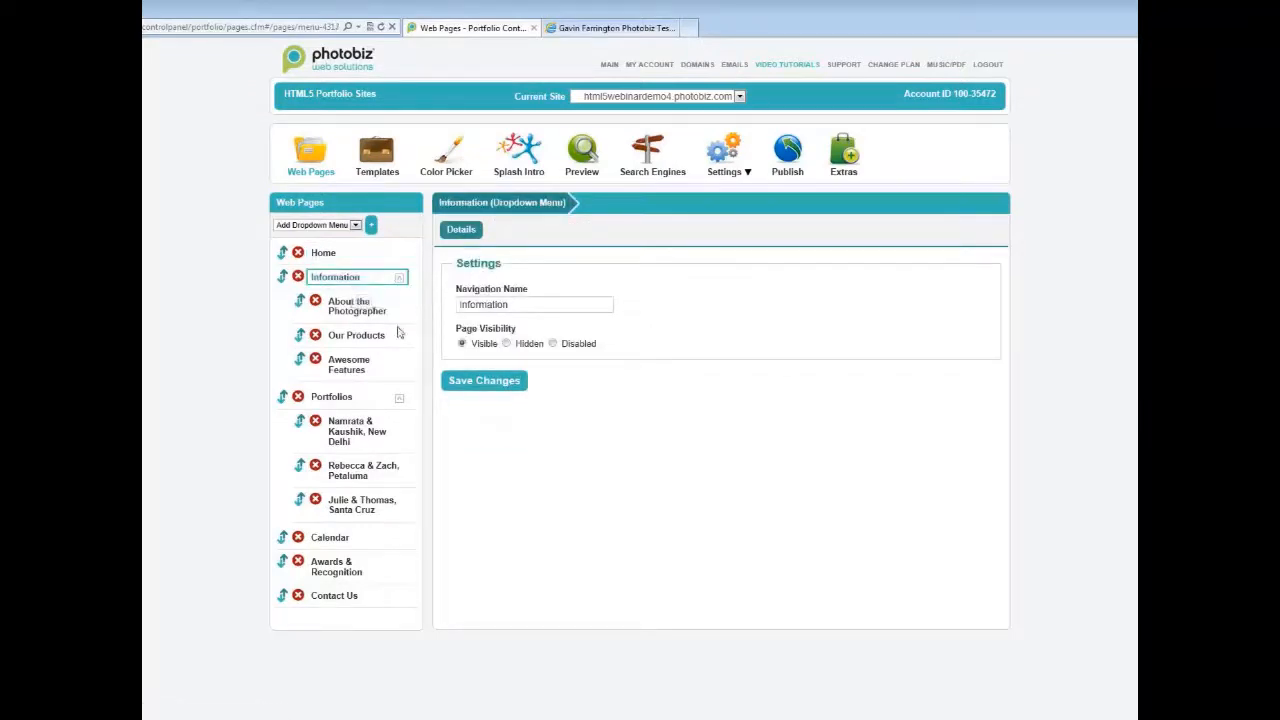
click(368, 313)
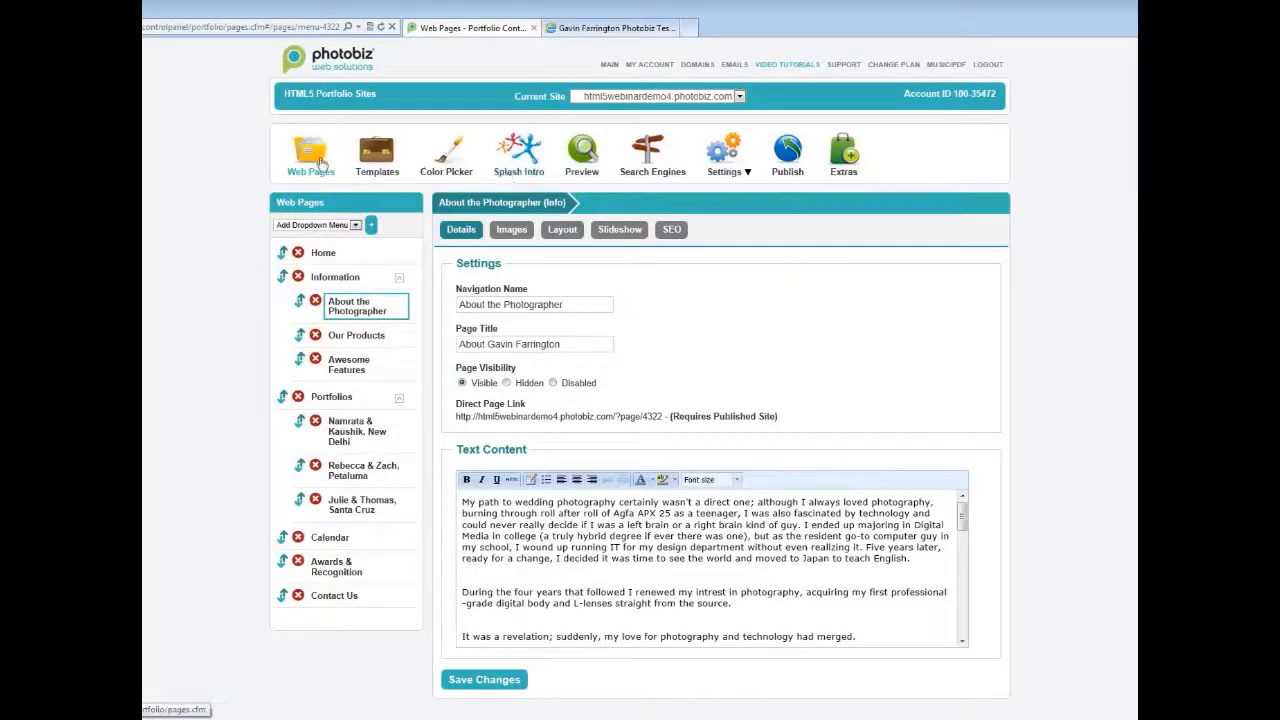
Browse the available site templates and save Madrid with the Sapphire Blue color scheme as the site's template
click(370, 158)
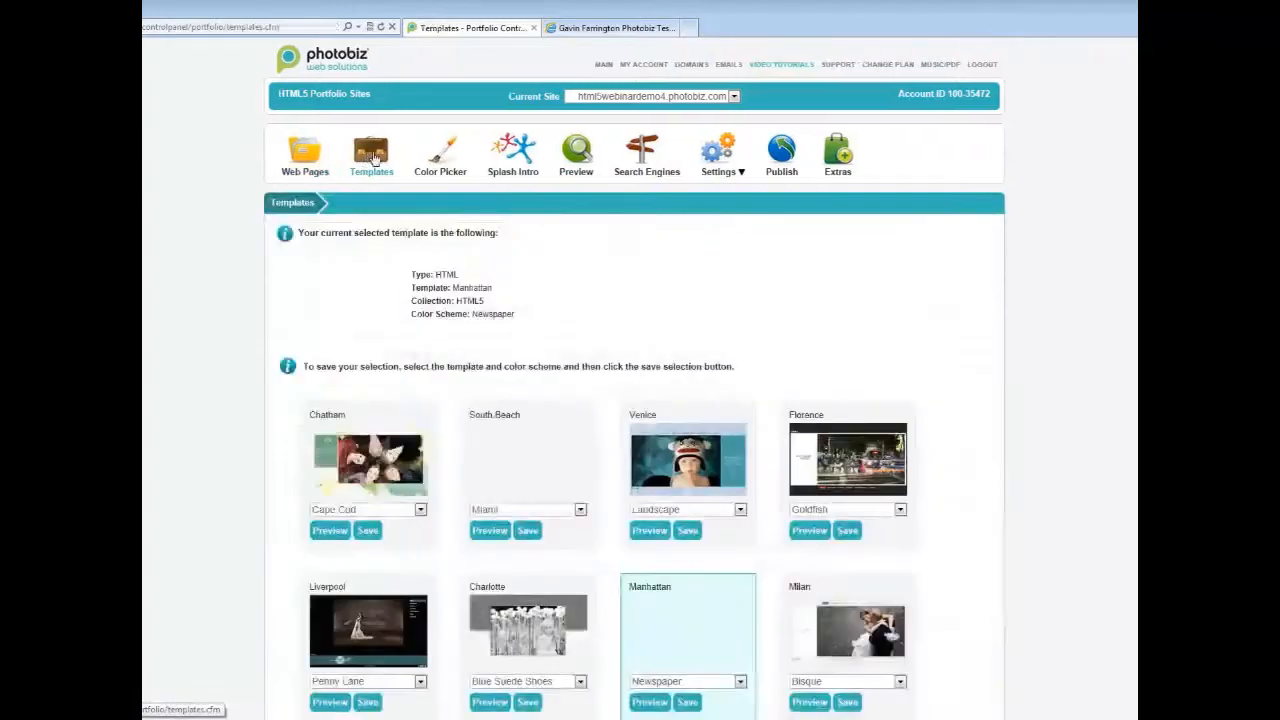
scroll(920, 342, down, 1)
scroll(920, 342, down, 2)
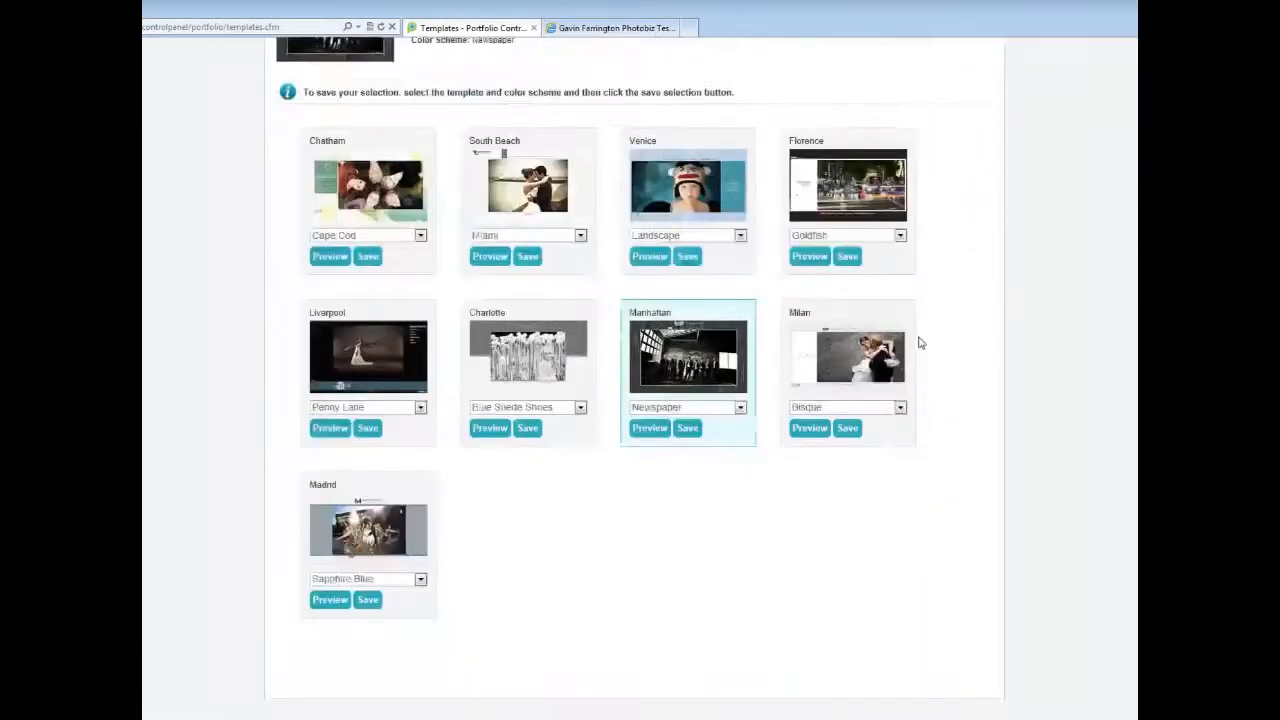
scroll(920, 342, up, 1)
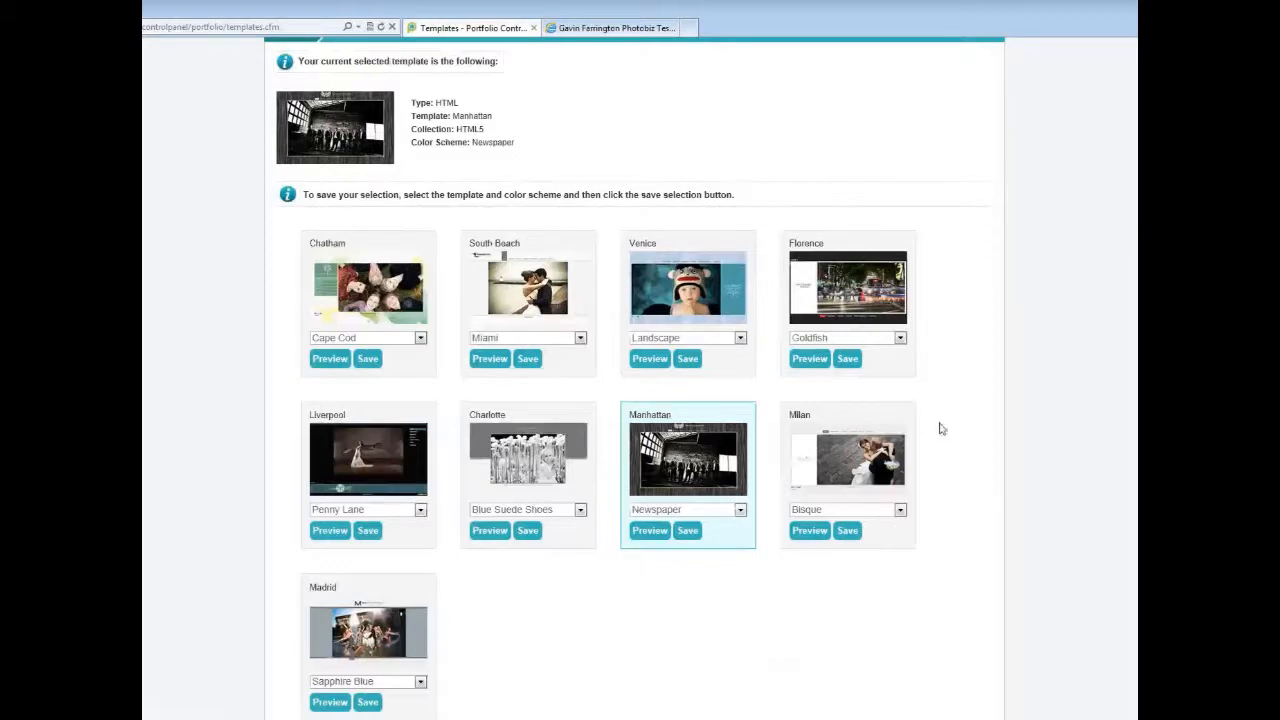
scroll(951, 442, down, 1)
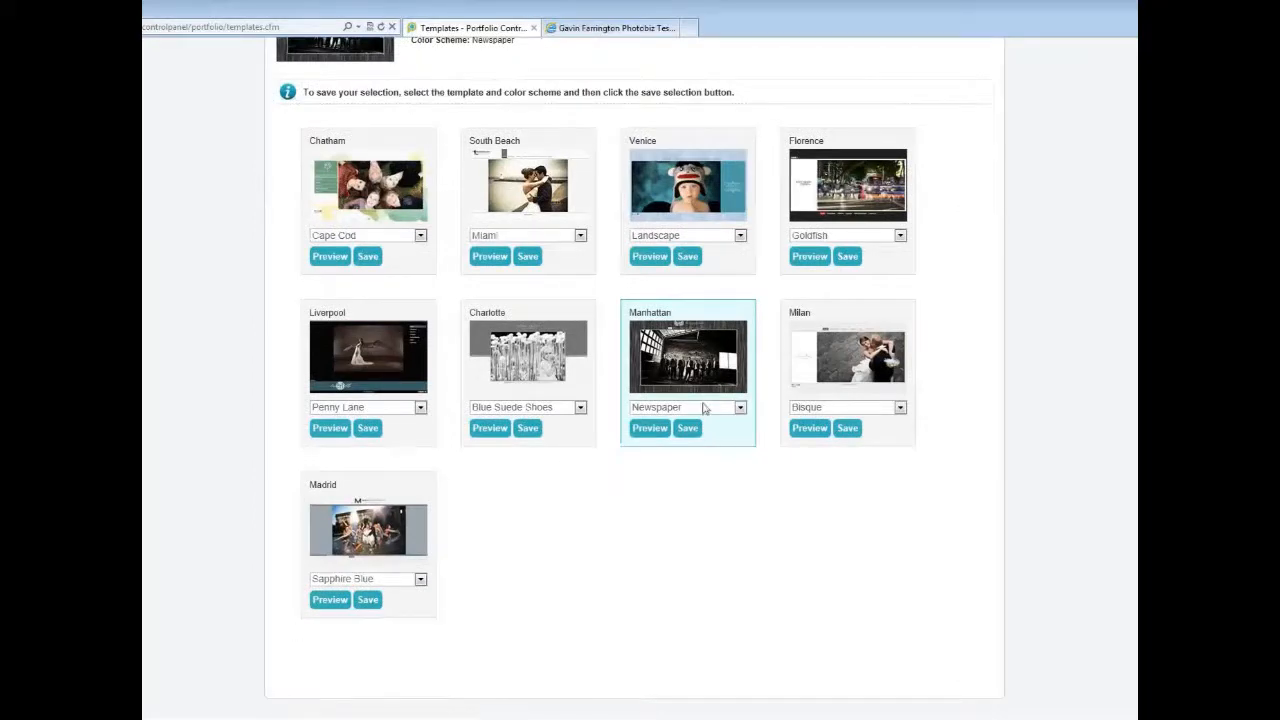
click(369, 600)
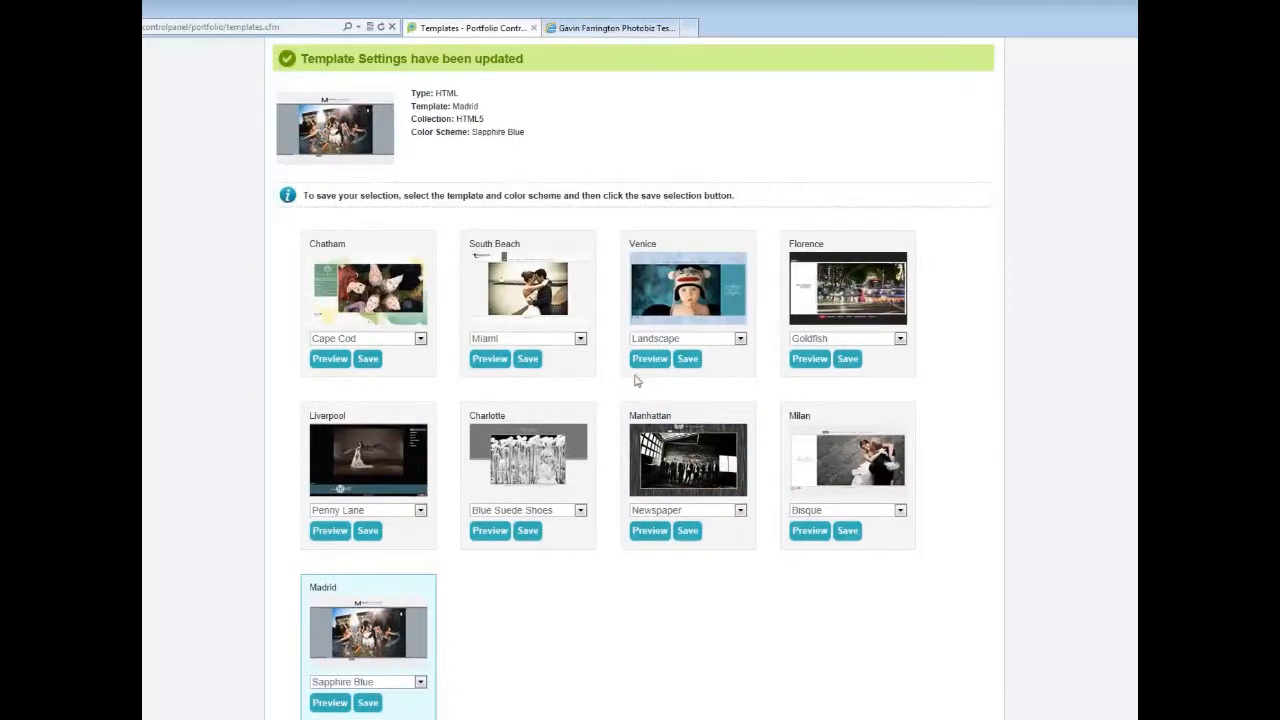
Open the Sapphire Blue color scheme for customization and examine its color settings from General to Miscellaneous
click(445, 157)
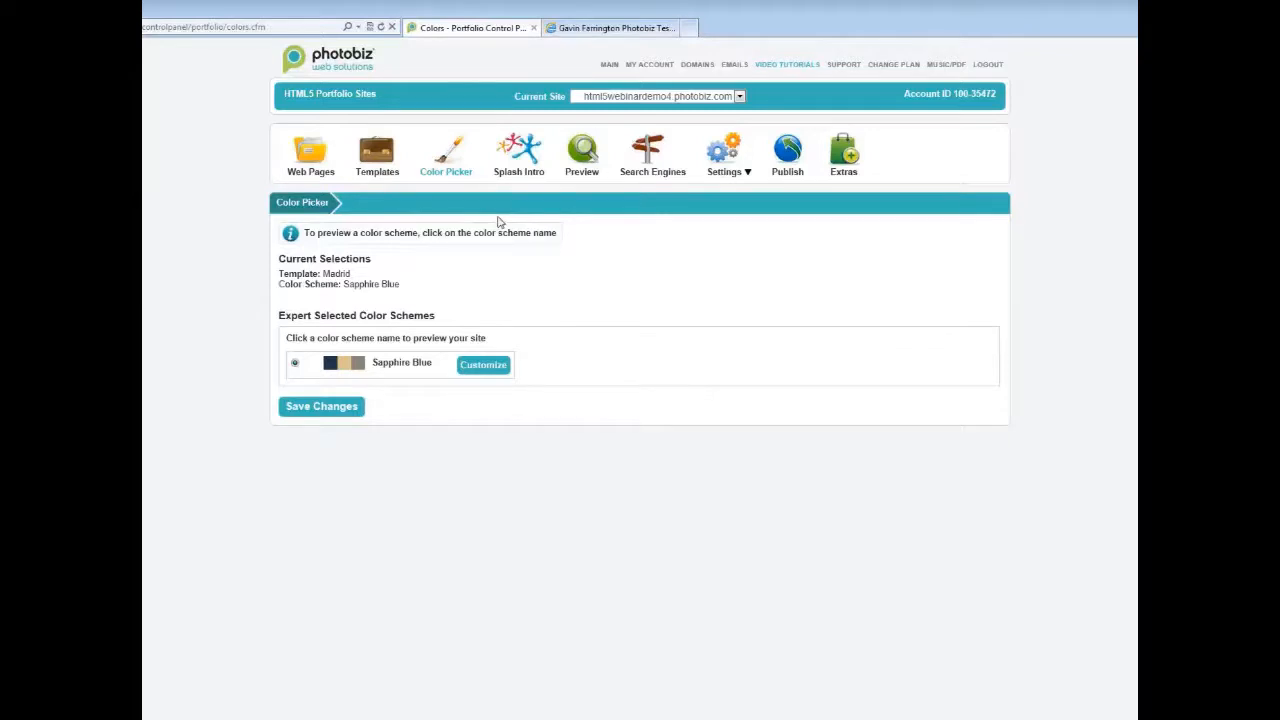
click(487, 376)
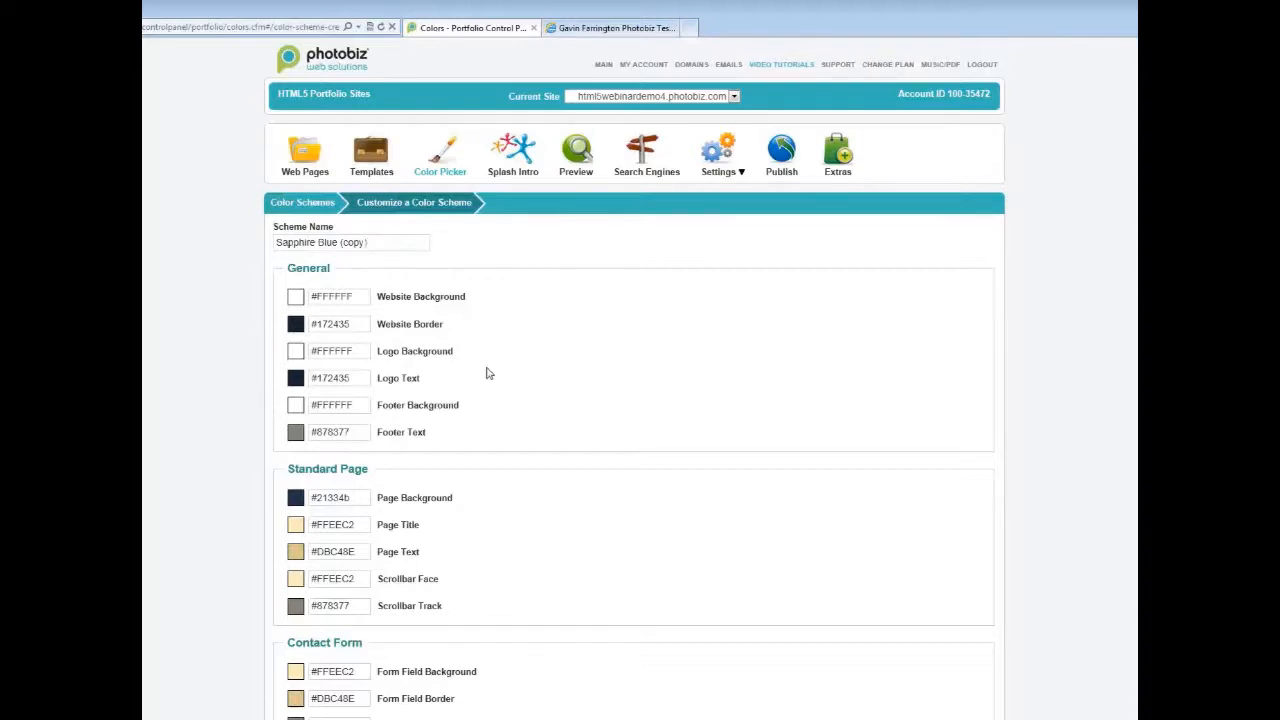
scroll(539, 478, down, 5)
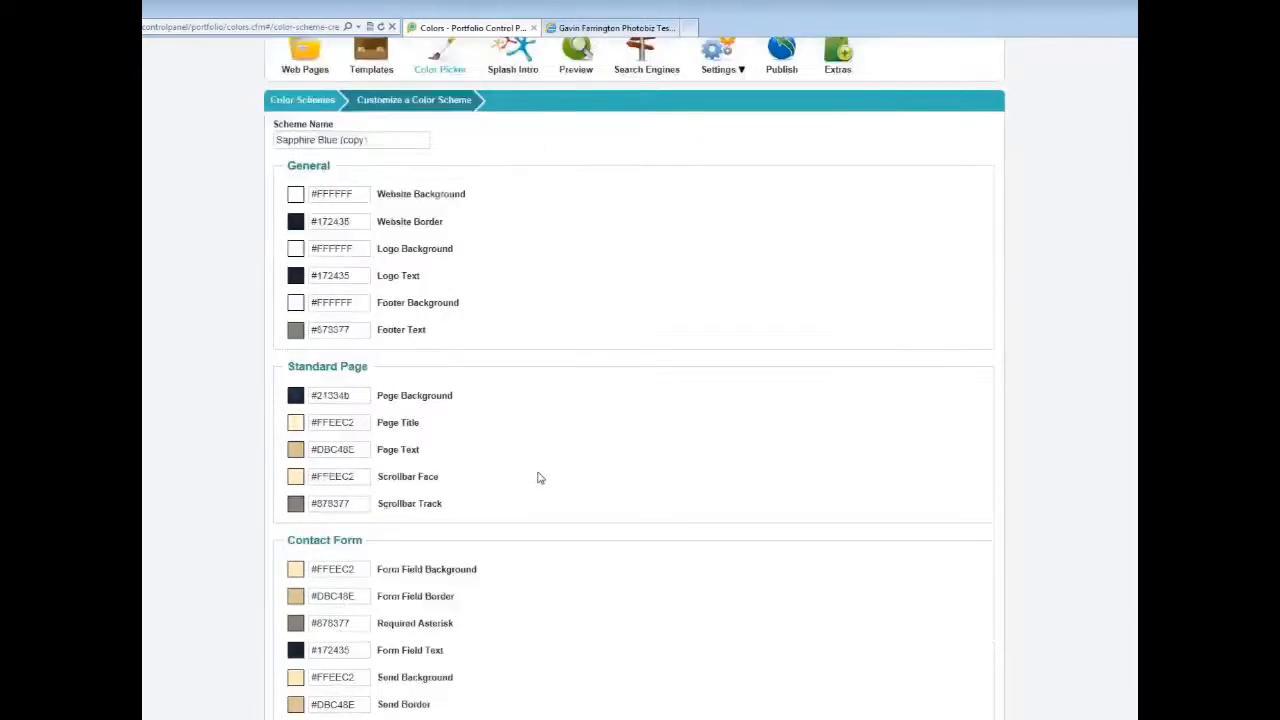
scroll(539, 478, down, 1)
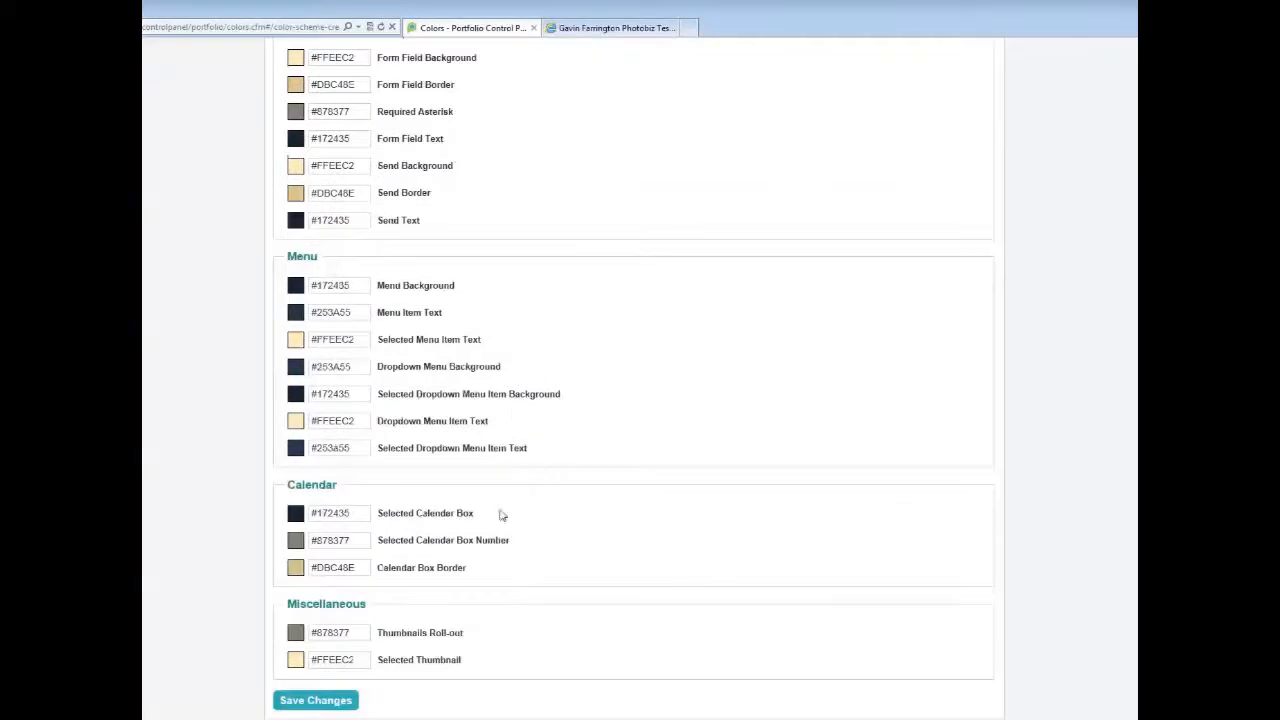
scroll(514, 415, up, 4)
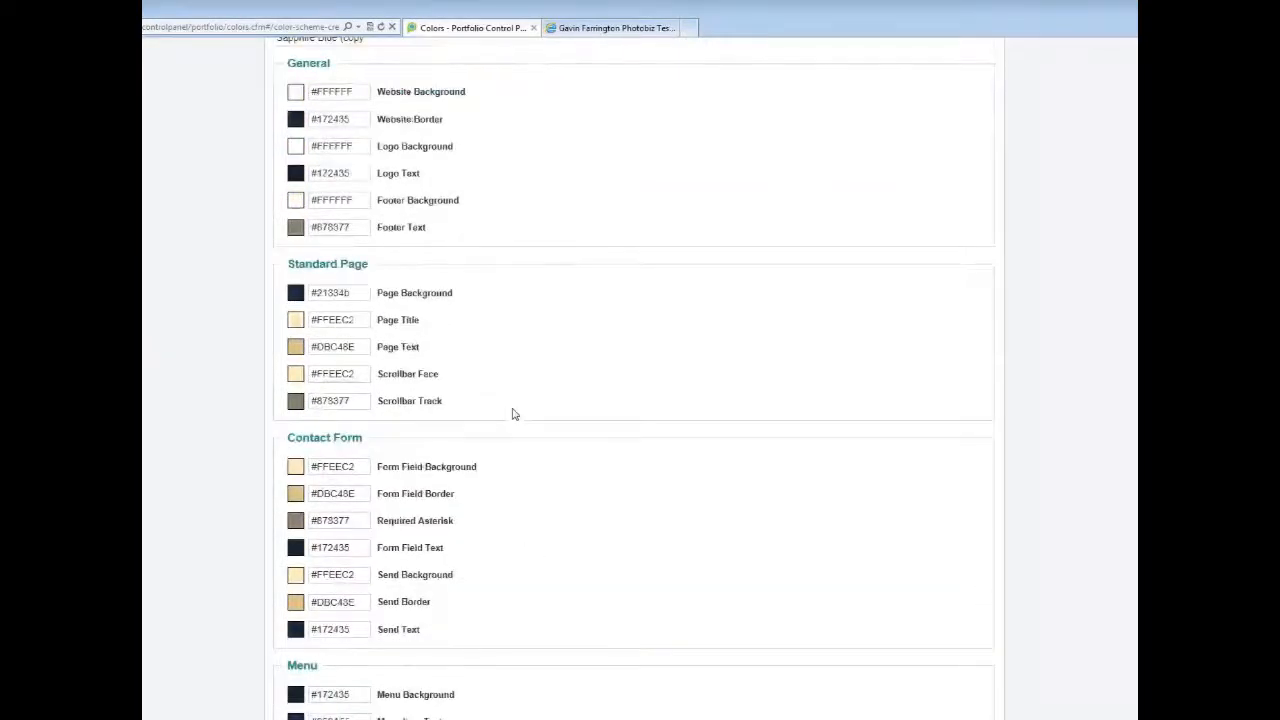
scroll(514, 415, up, 2)
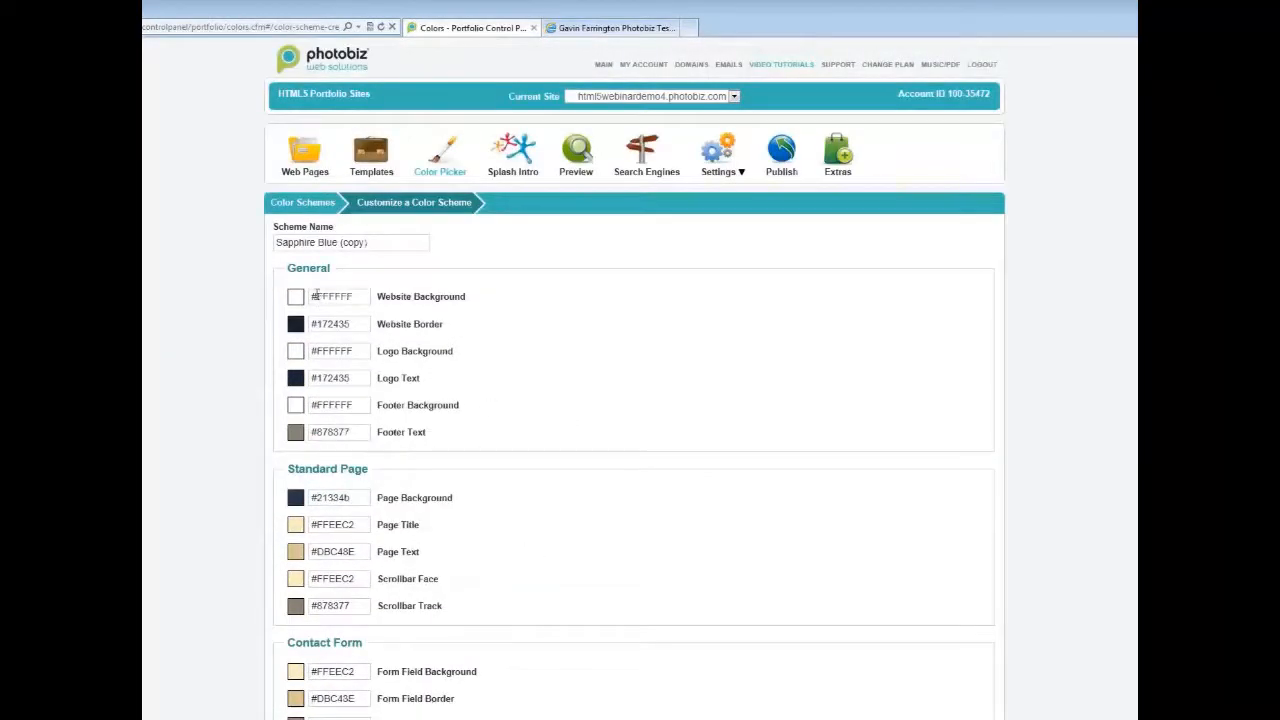
Try the website background color as #FF0000 and then #663C3C, and return to the color schemes without saving
drag(358, 297, 318, 311)
text(FF0000)
click(297, 298)
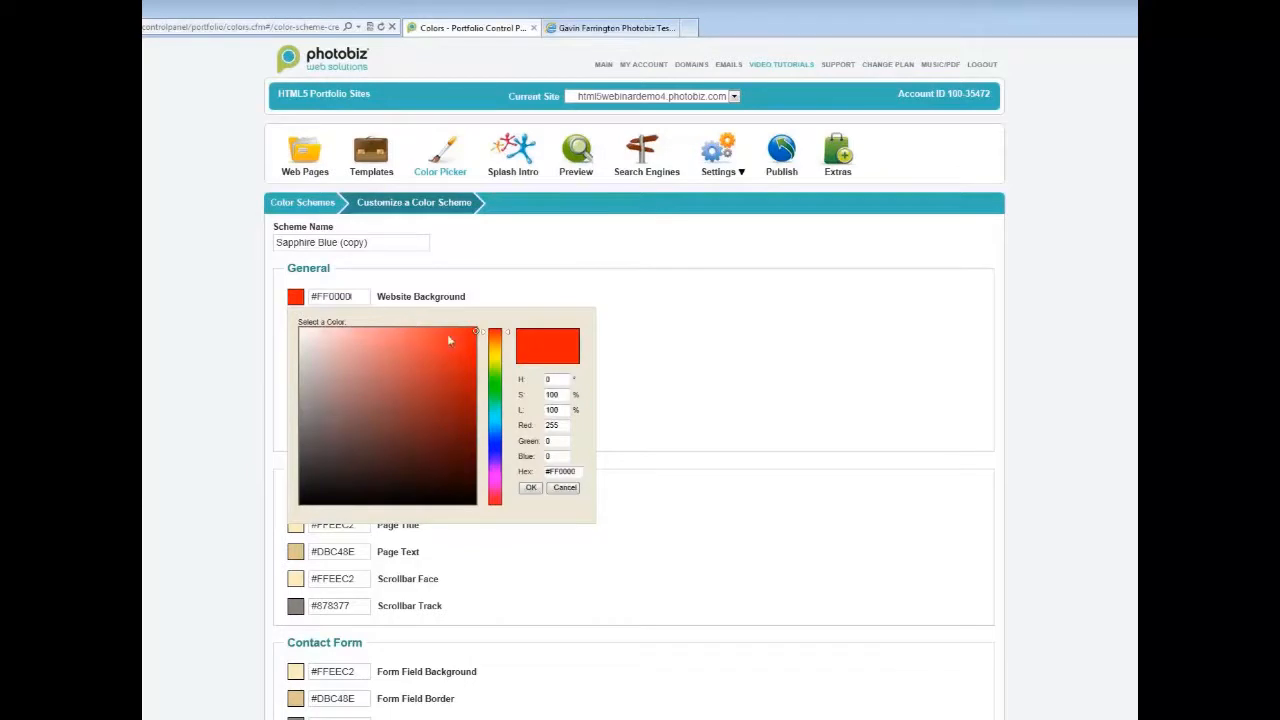
mouse_move(477, 337)
mouse_down()
mouse_move(376, 415)
mouse_move(375, 440)
mouse_up()
click(531, 487)
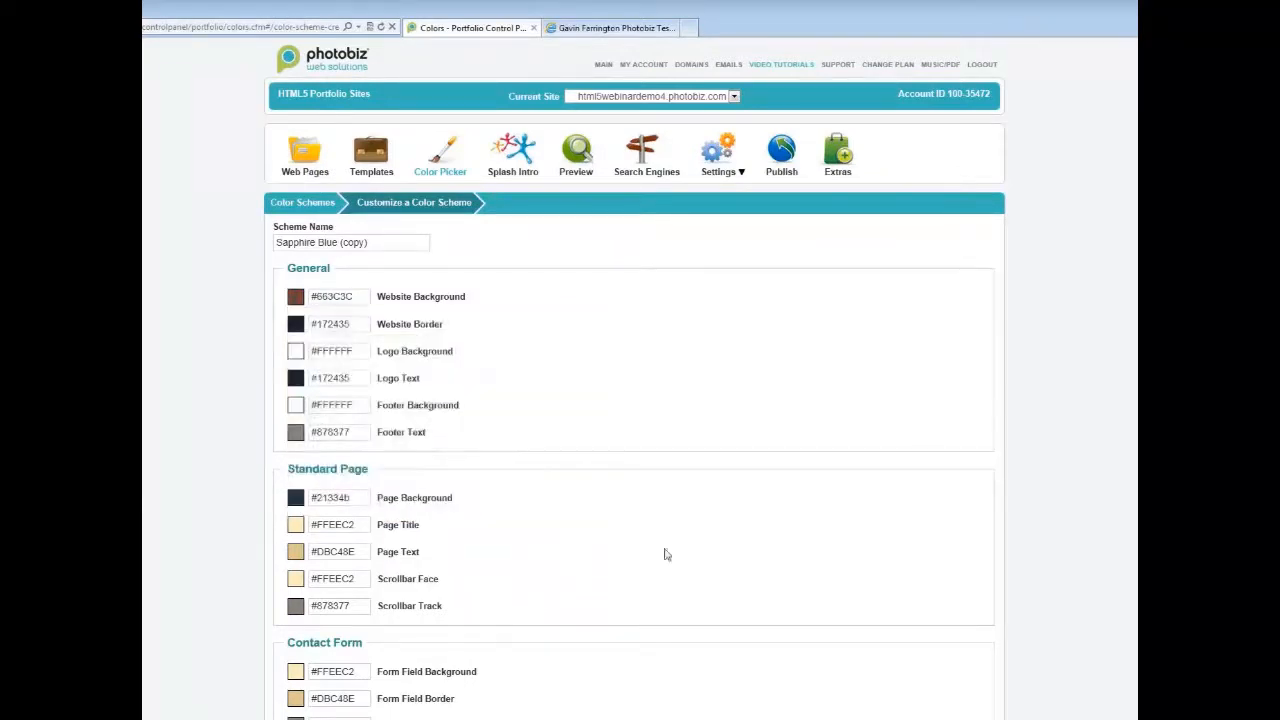
scroll(571, 543, down, 6)
scroll(570, 330, up, 6)
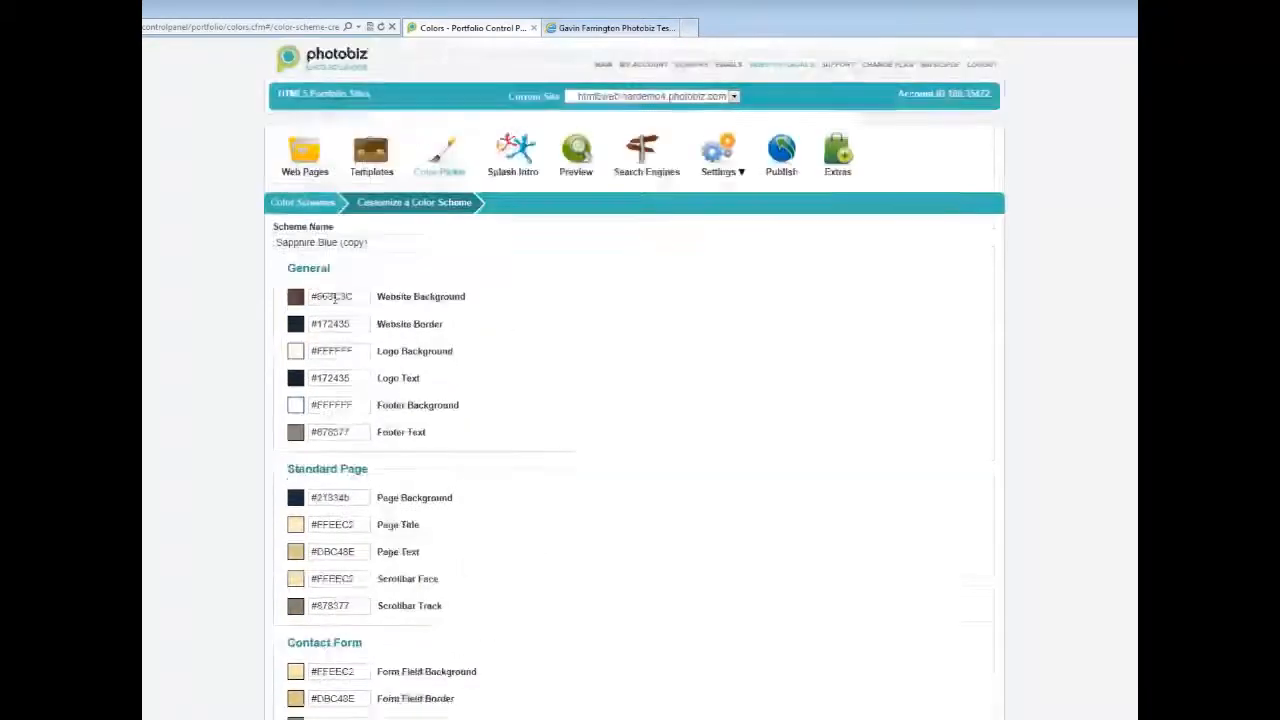
click(328, 213)
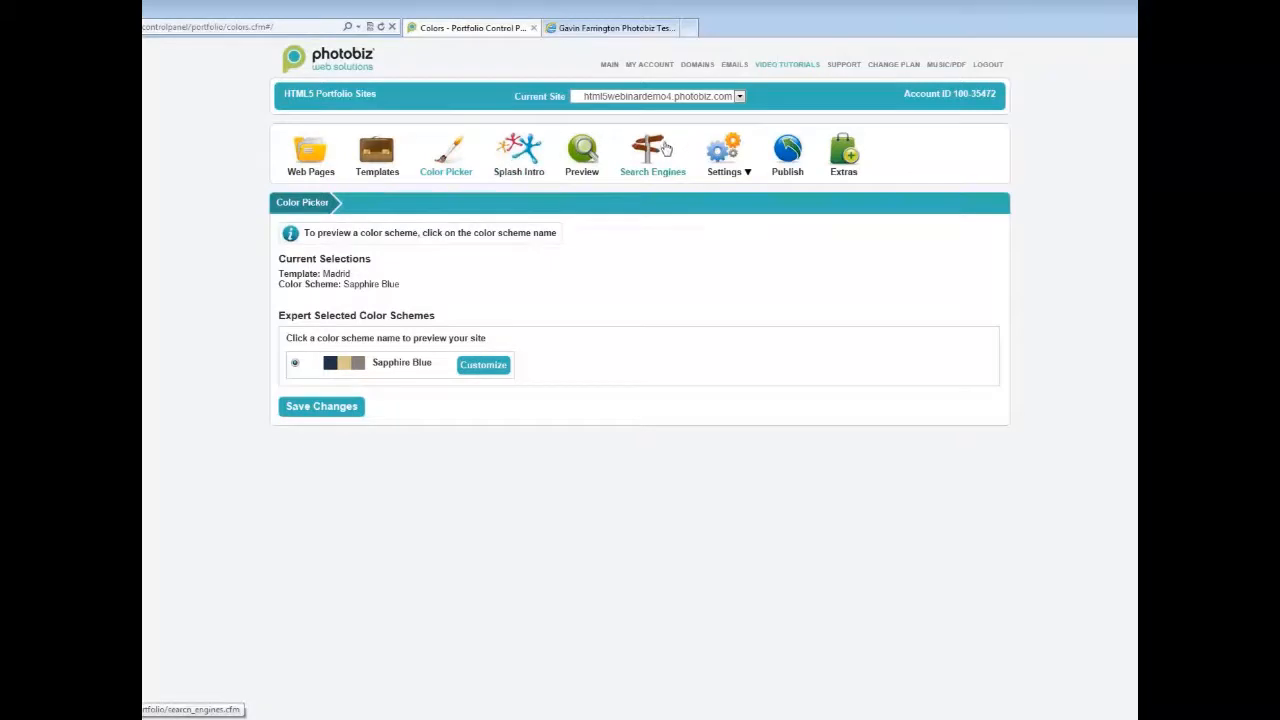
Review the site's search engine meta data and its general header, footer and favicon settings
click(661, 148)
click(729, 170)
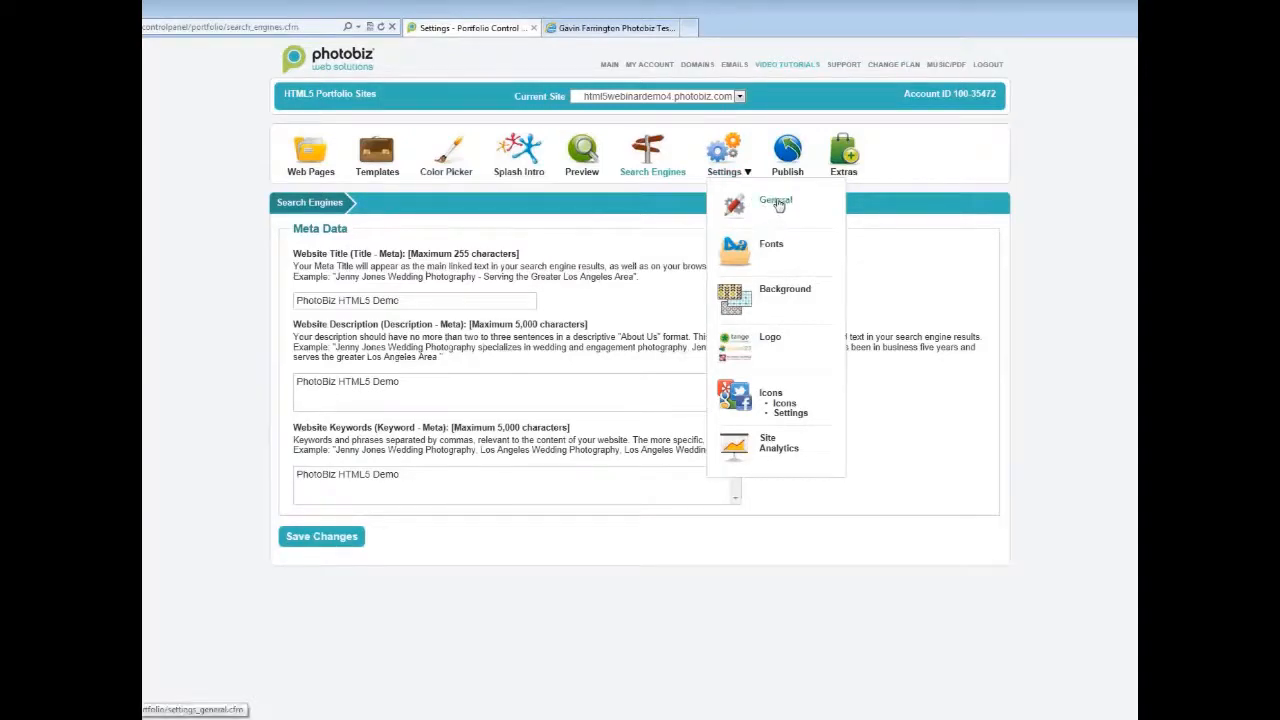
click(778, 204)
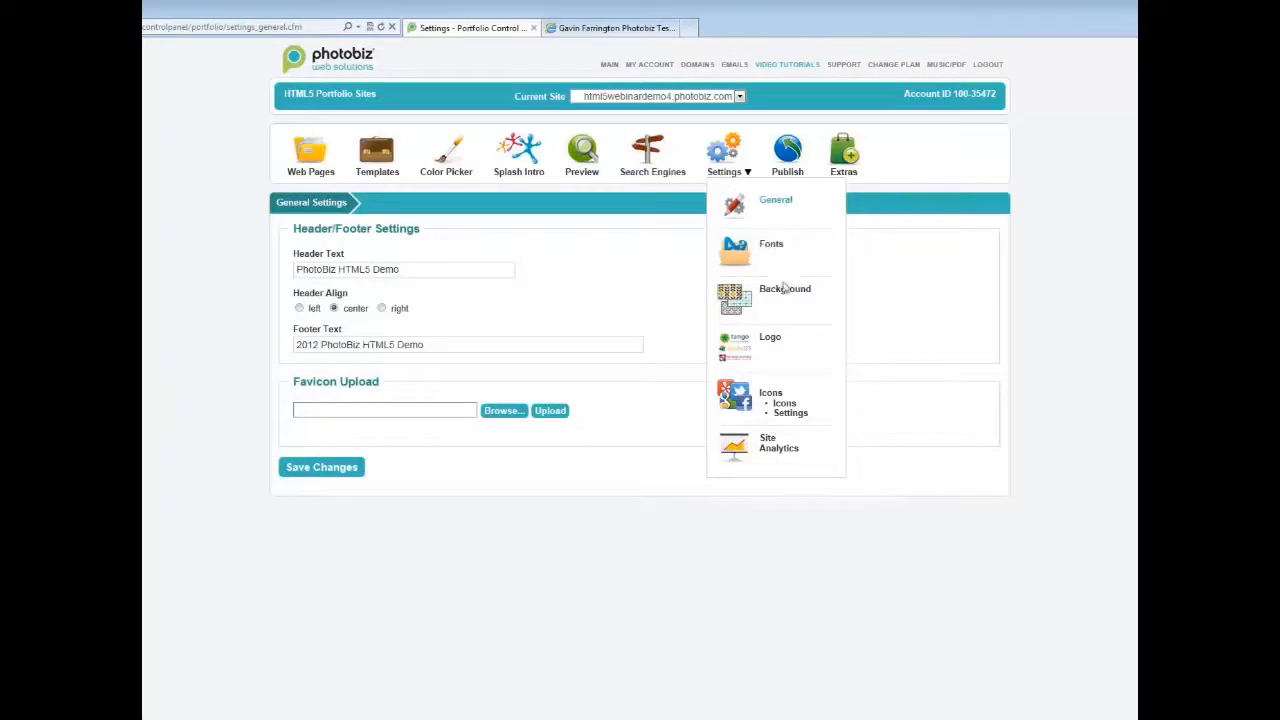
Examine the tile and full page background choices, the custom background upload and the background image settings
click(776, 292)
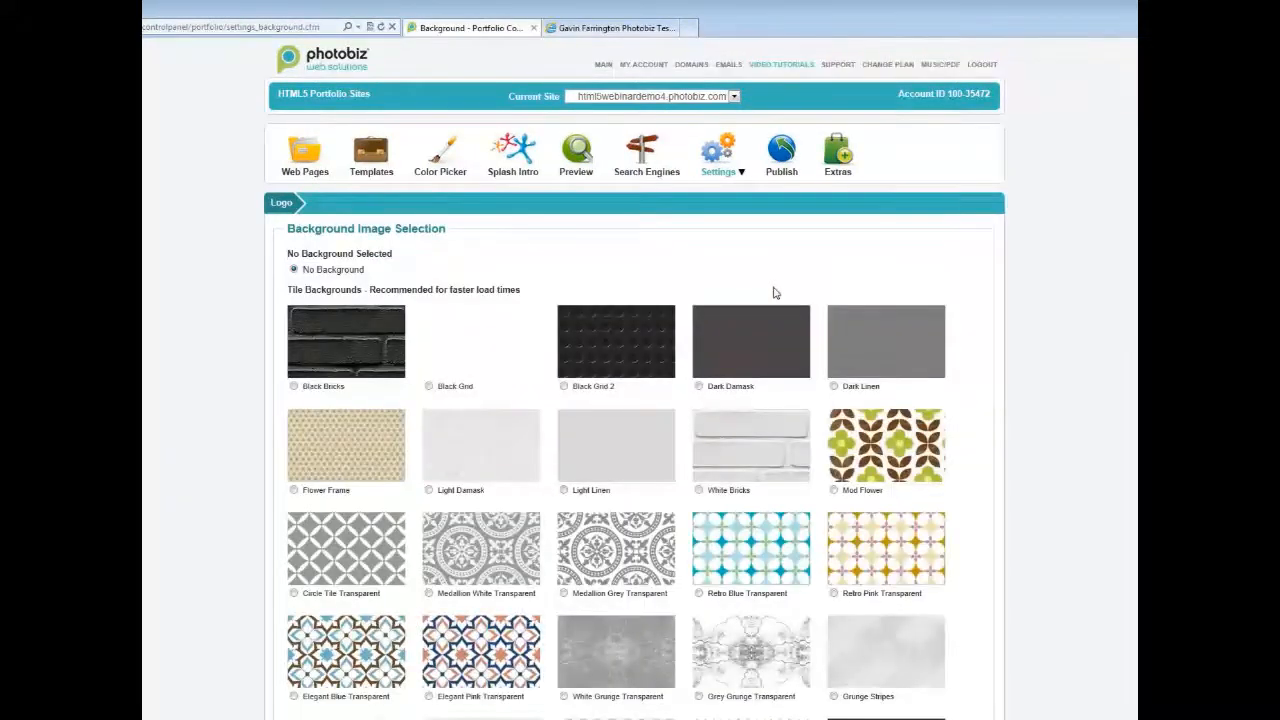
scroll(936, 316, down, 3)
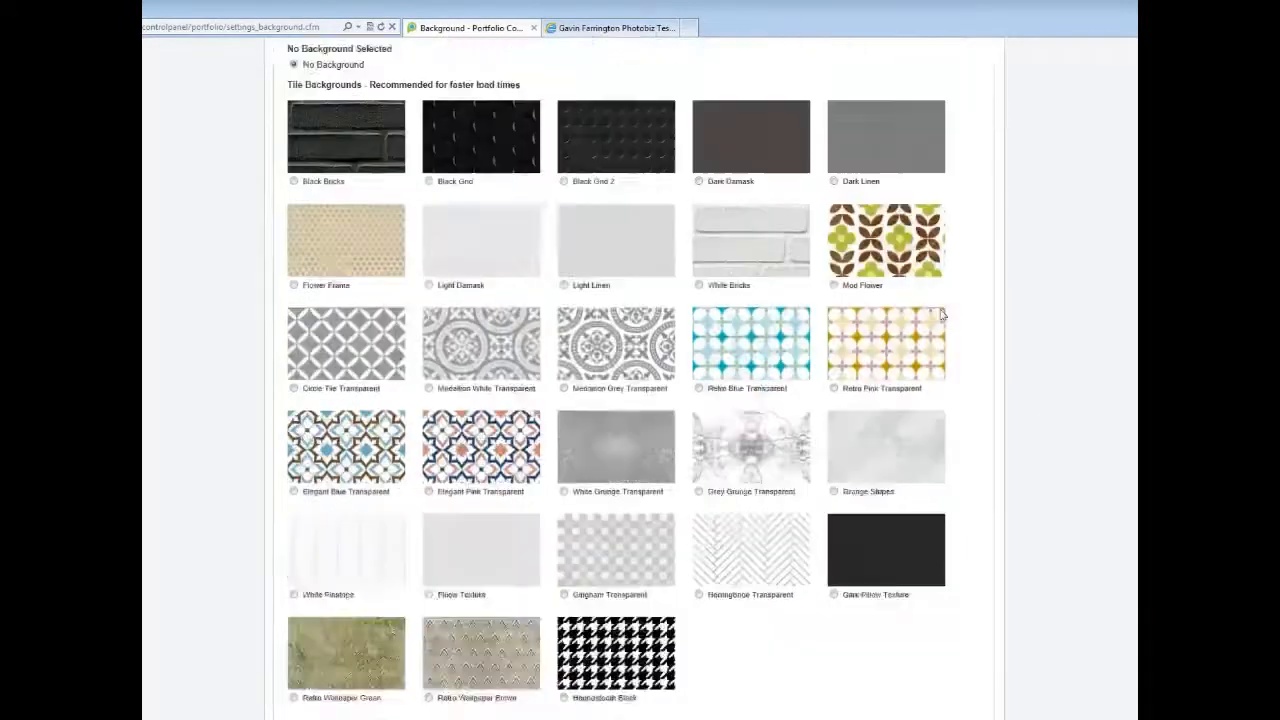
scroll(940, 316, up, 1)
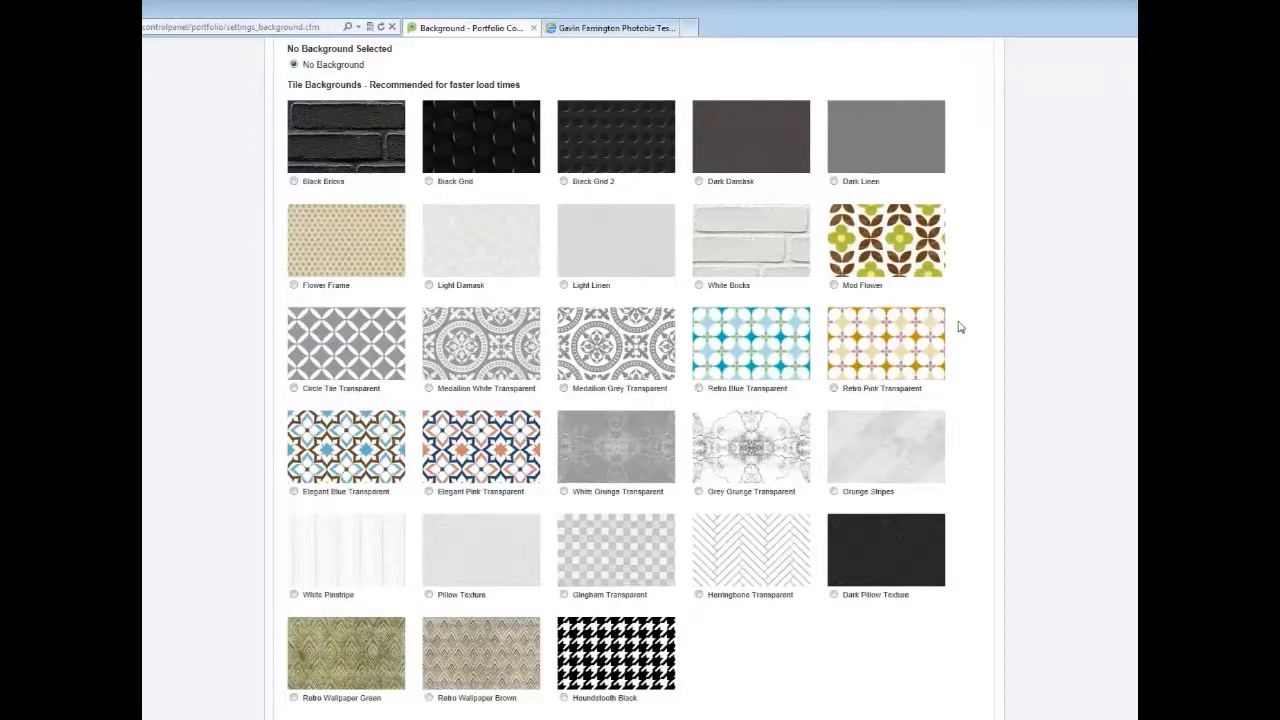
scroll(958, 327, down, 5)
scroll(958, 327, down, 1)
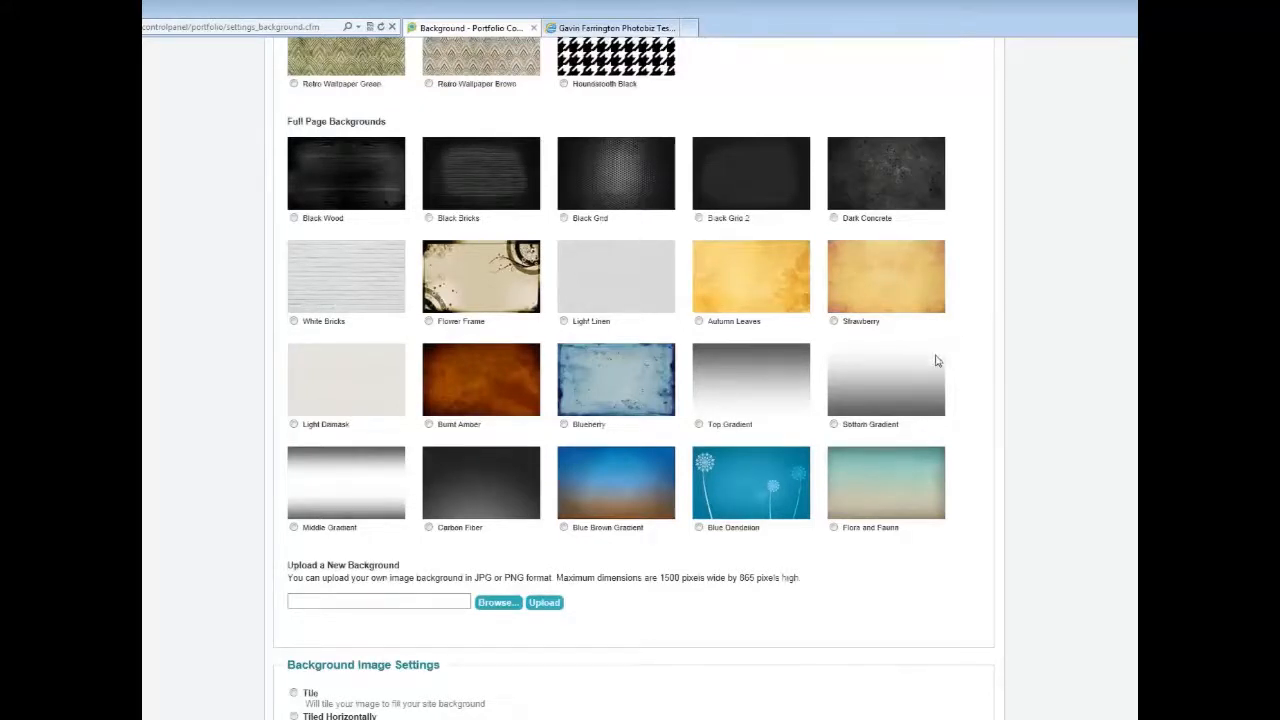
scroll(937, 361, down, 3)
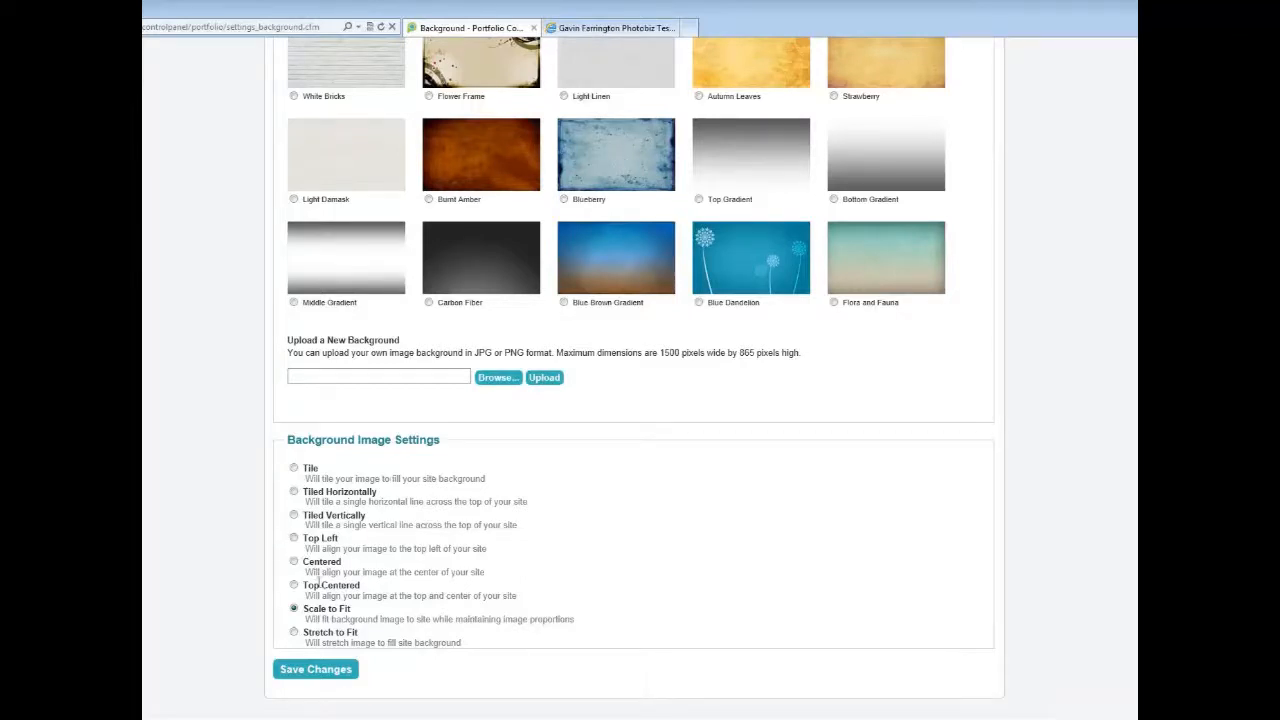
scroll(814, 520, up, 3)
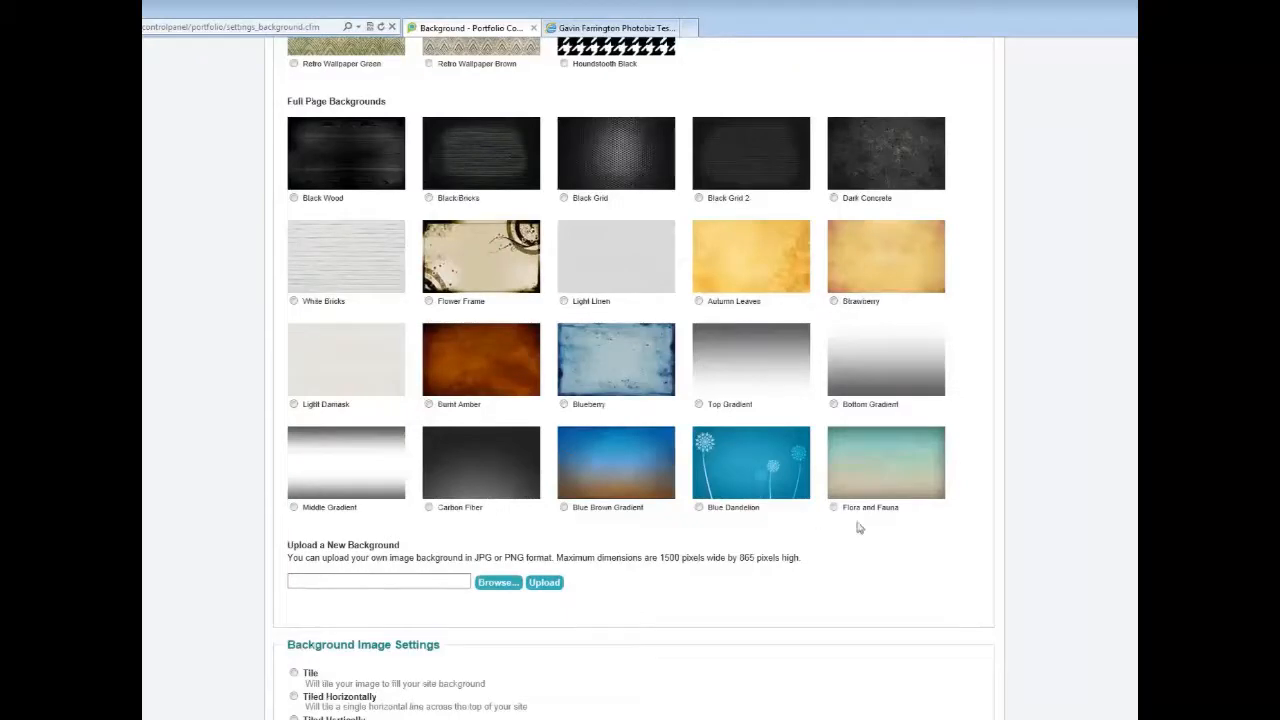
scroll(738, 212, up, 12)
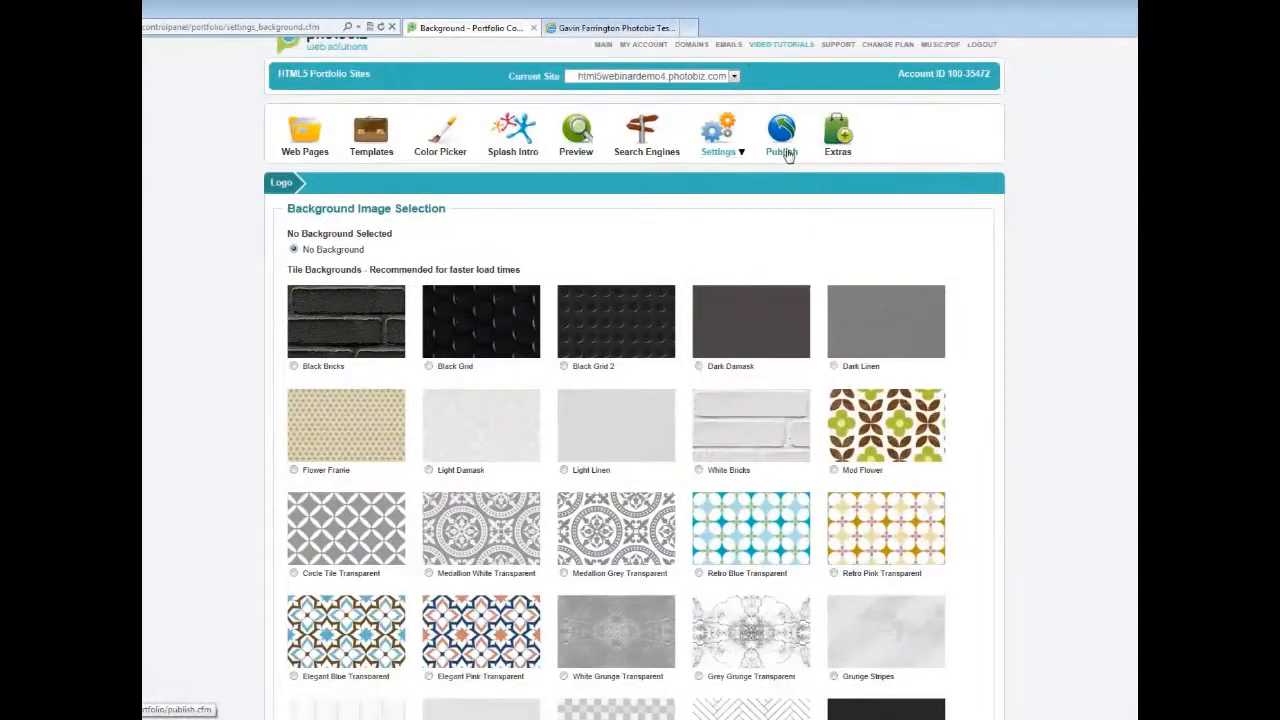
View the site's publishing options and reopen the details of the About the Photographer page
click(785, 150)
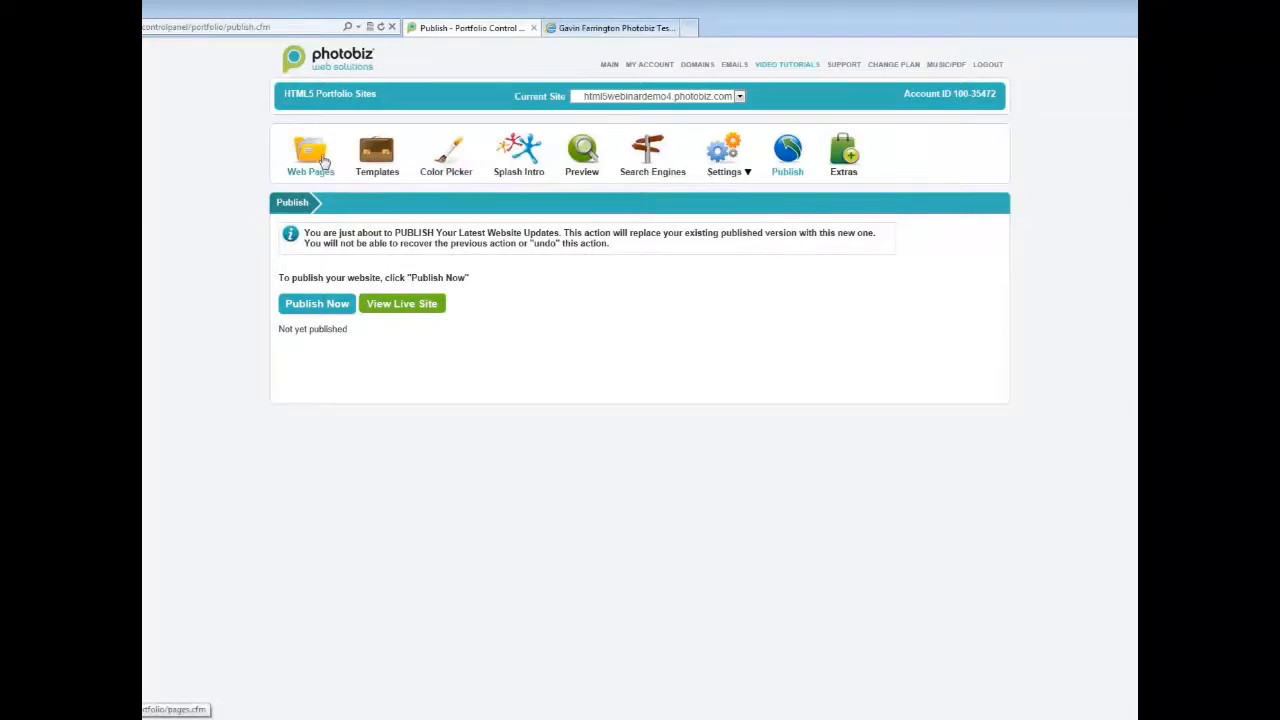
click(323, 163)
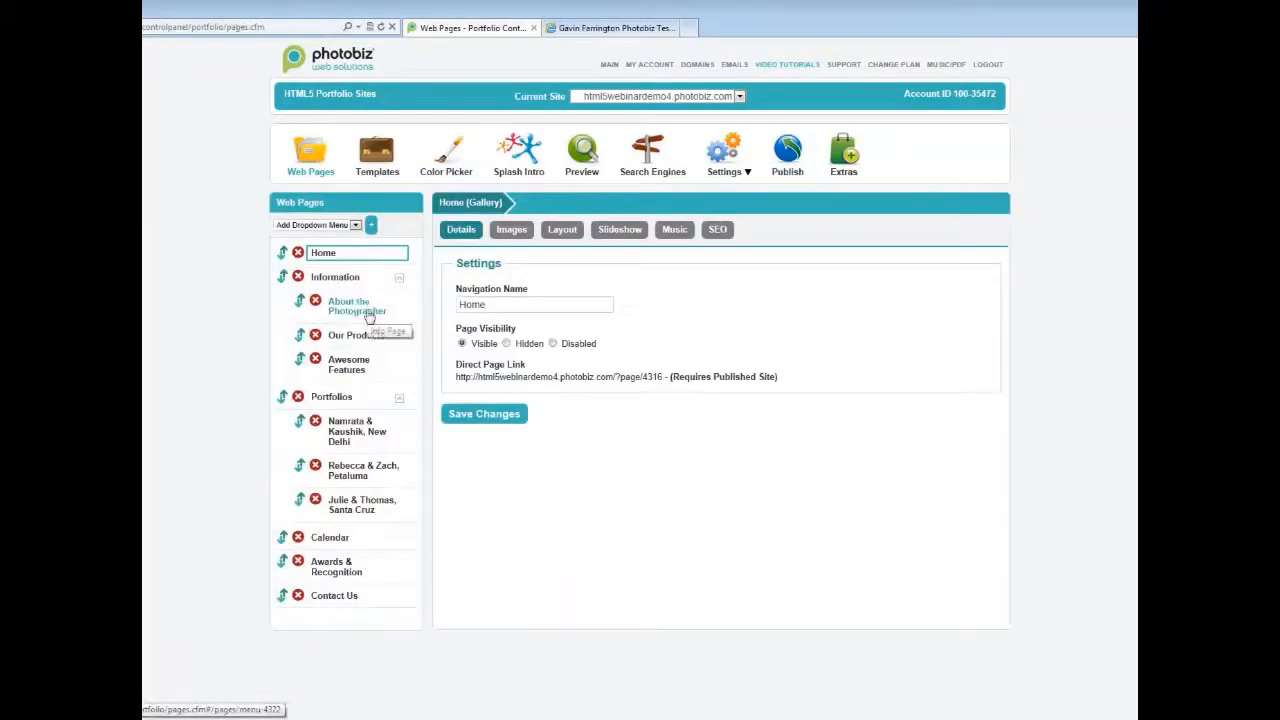
click(362, 309)
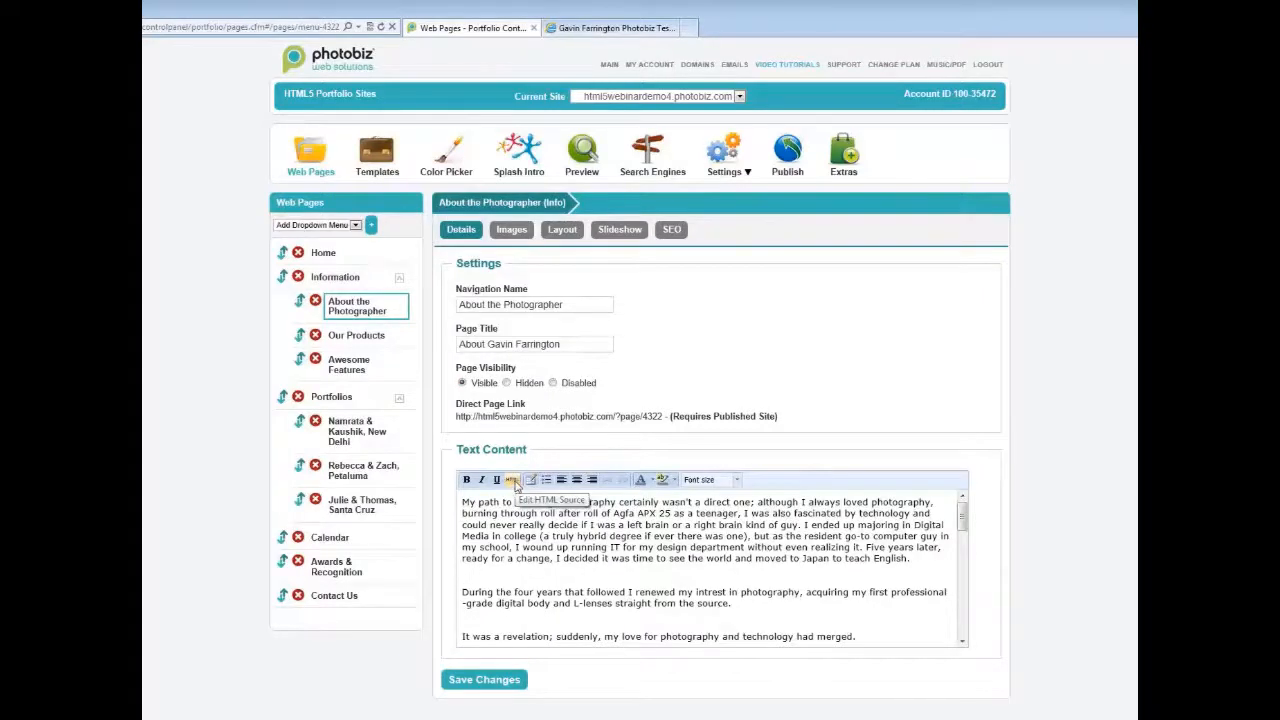
Look through the HTML source of the About the Photographer text and close it without changes
click(513, 481)
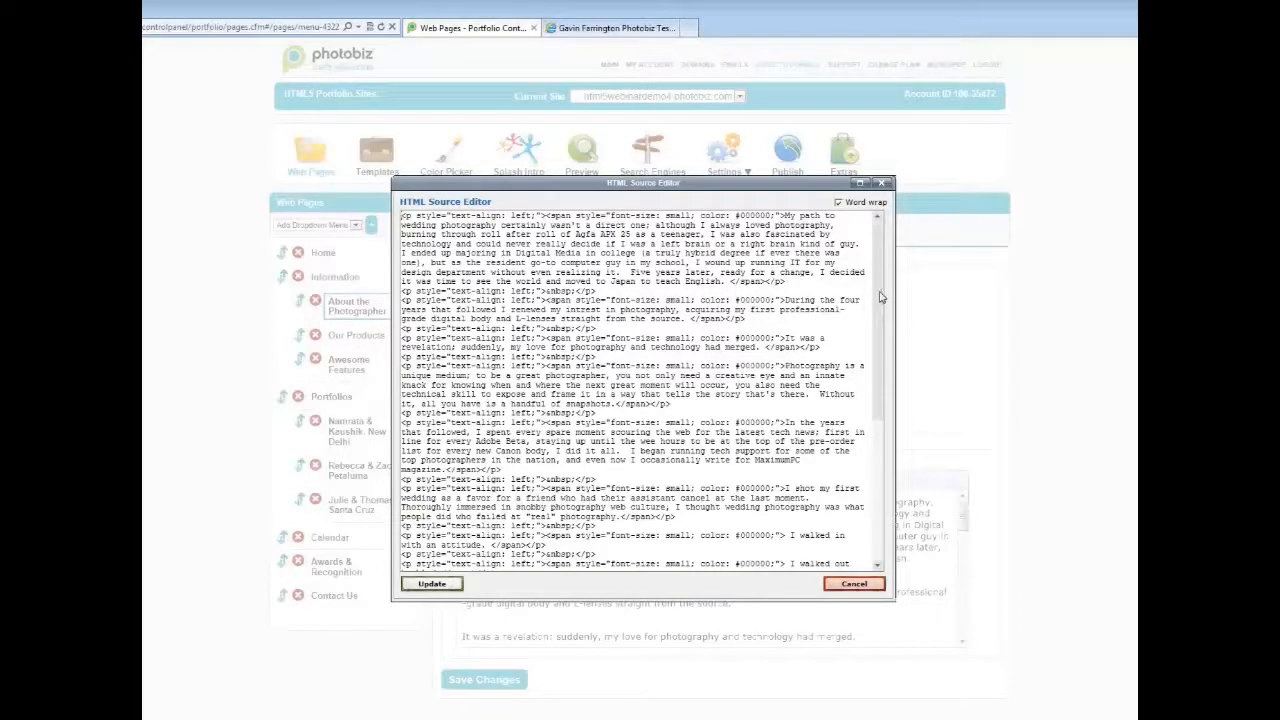
scroll(881, 296, down, 5)
drag(878, 362, 886, 330)
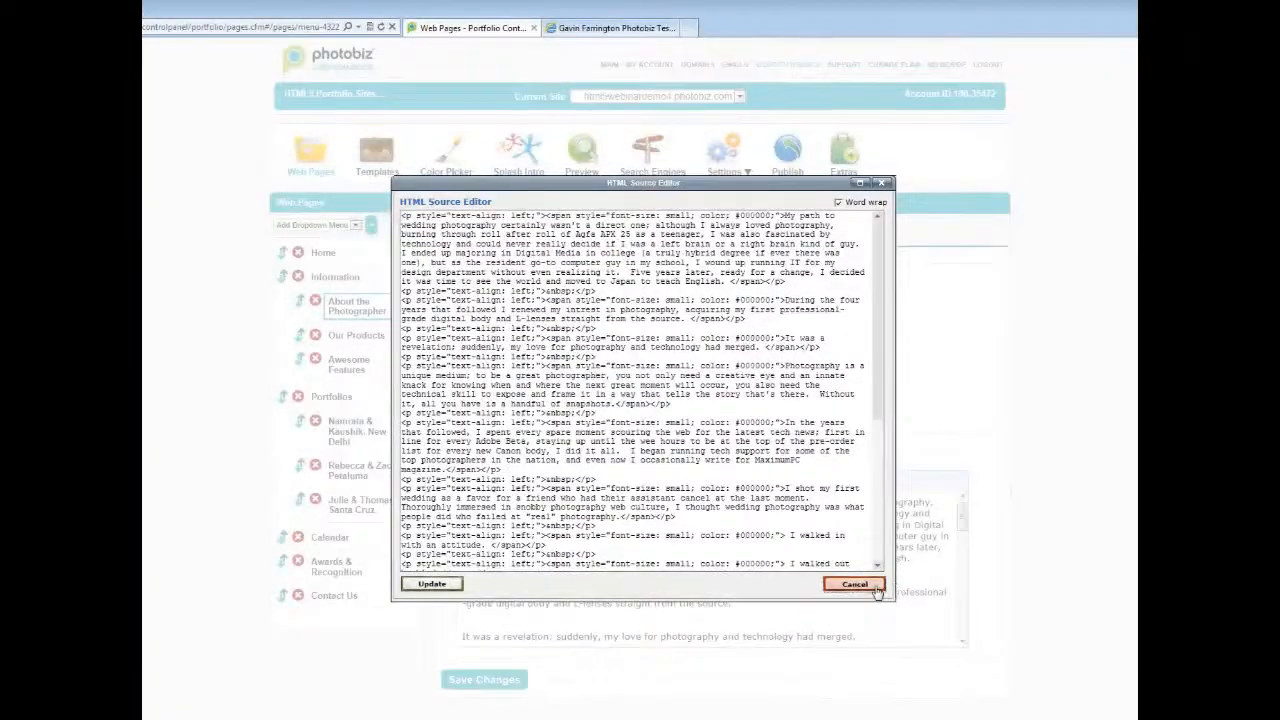
click(853, 583)
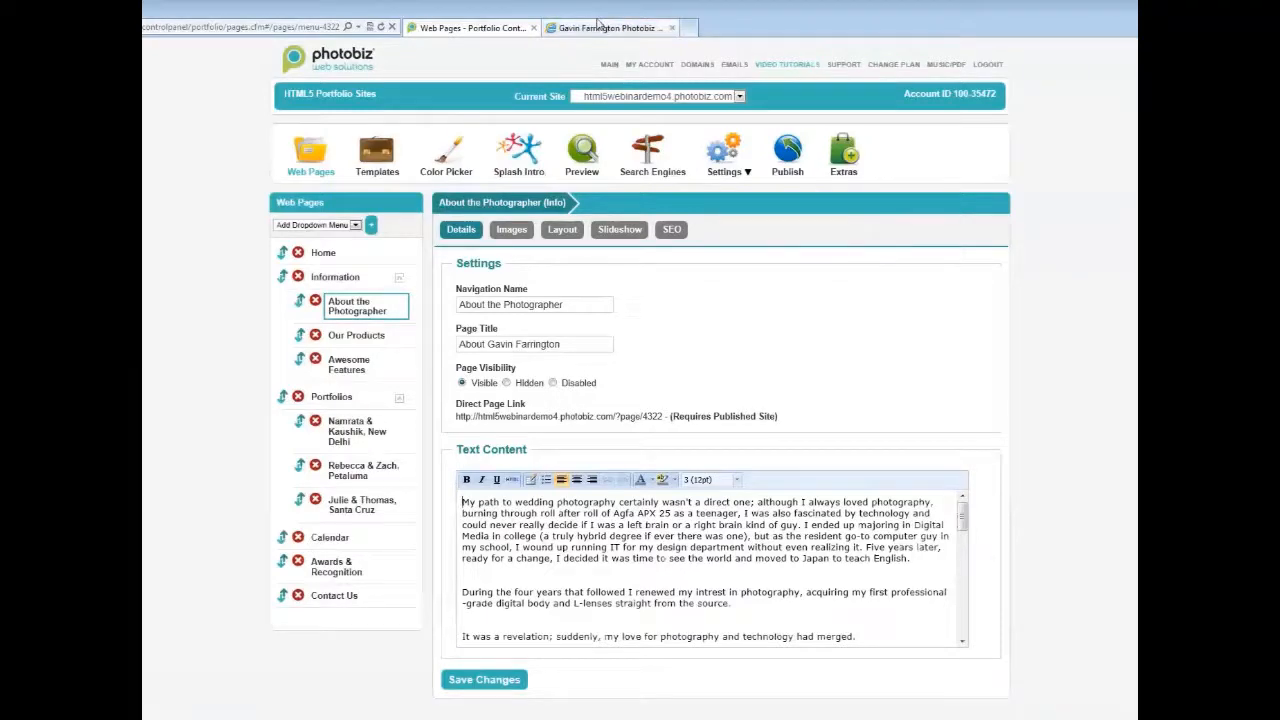
Switch to YouTube, copy the testimonial video's old embed code at 560 × 315, and return to the PhotoBiz page editor
click(606, 27)
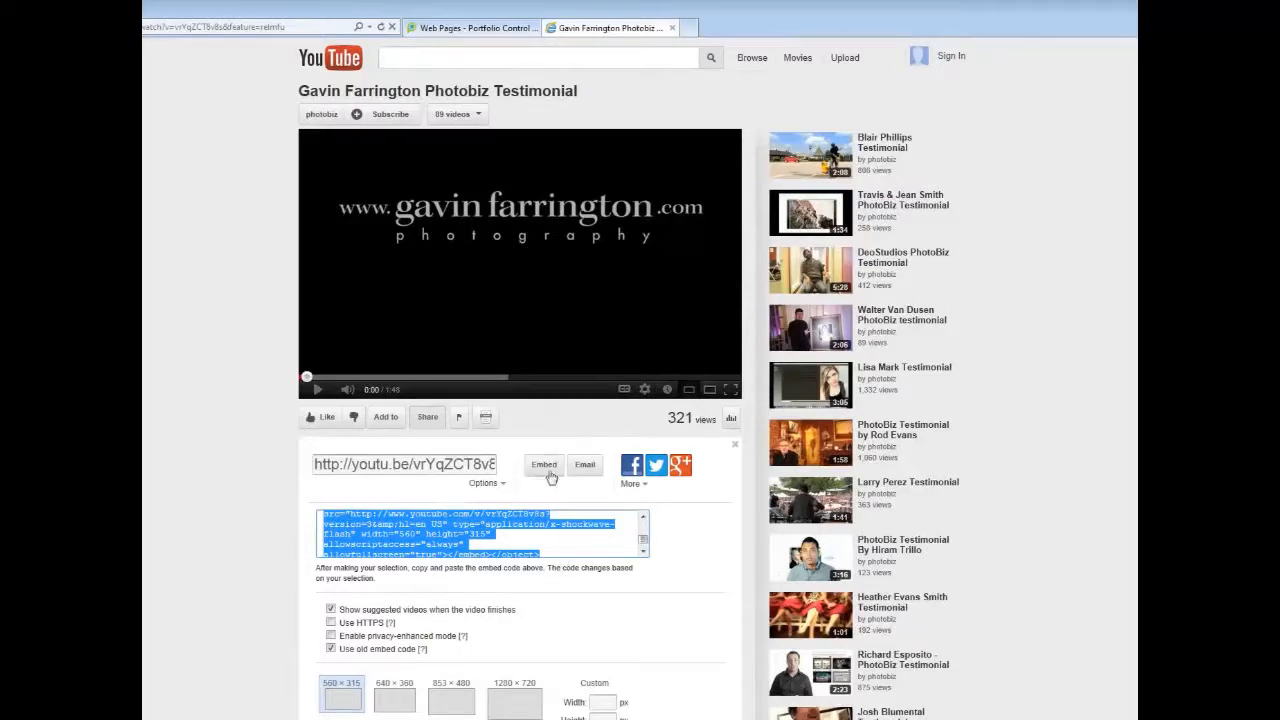
scroll(566, 541, up, 2)
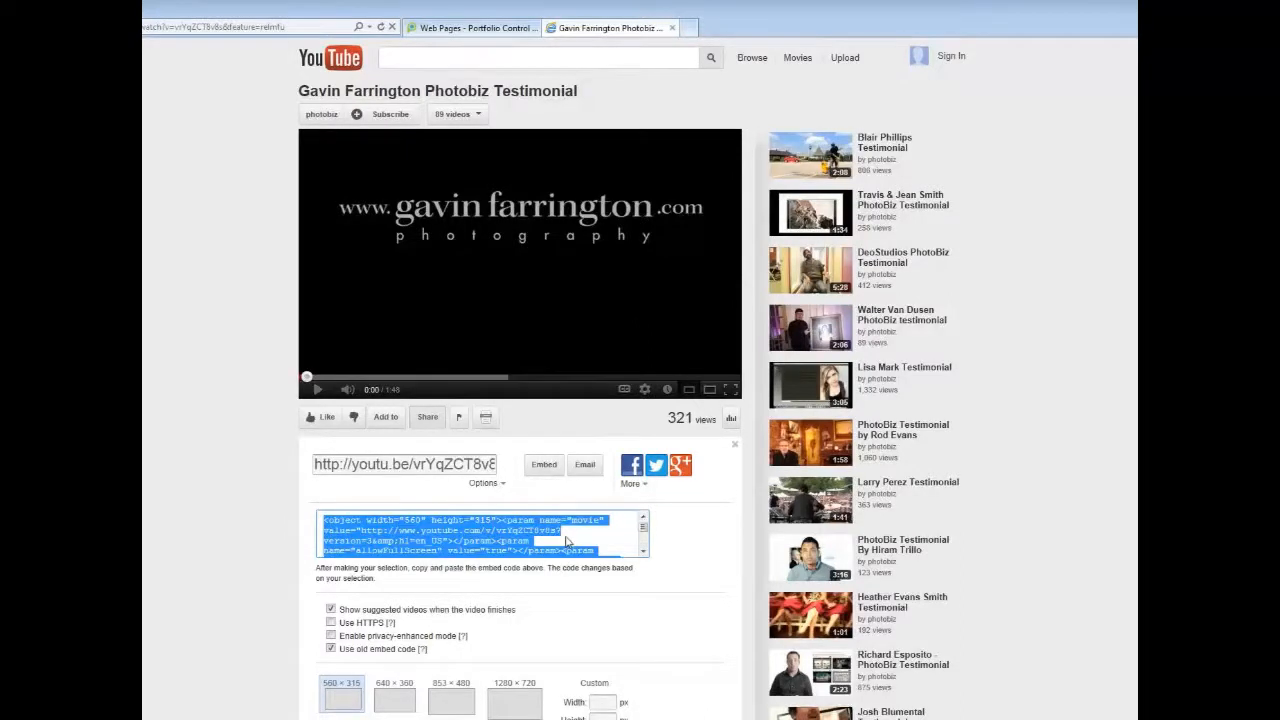
click(423, 32)
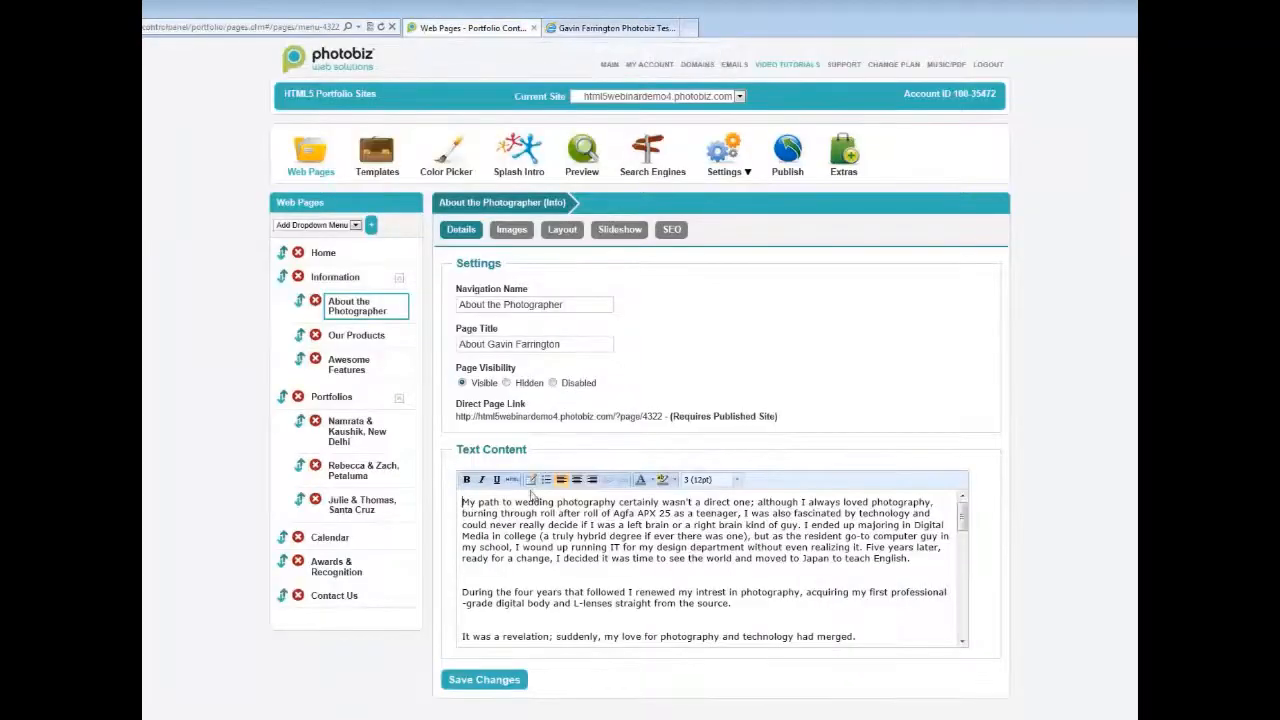
Insert the 560 × 315 YouTube embed code above the first paragraph in the page's HTML source and save the page
click(514, 482)
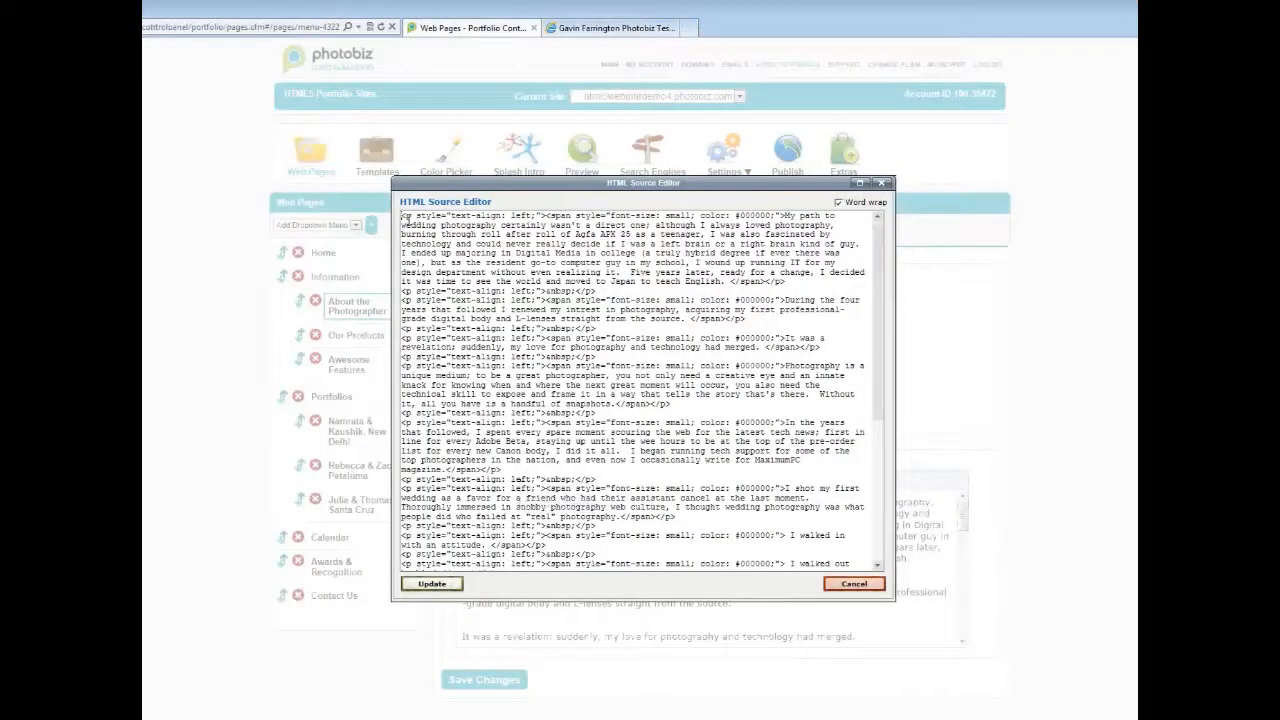
key(Return)
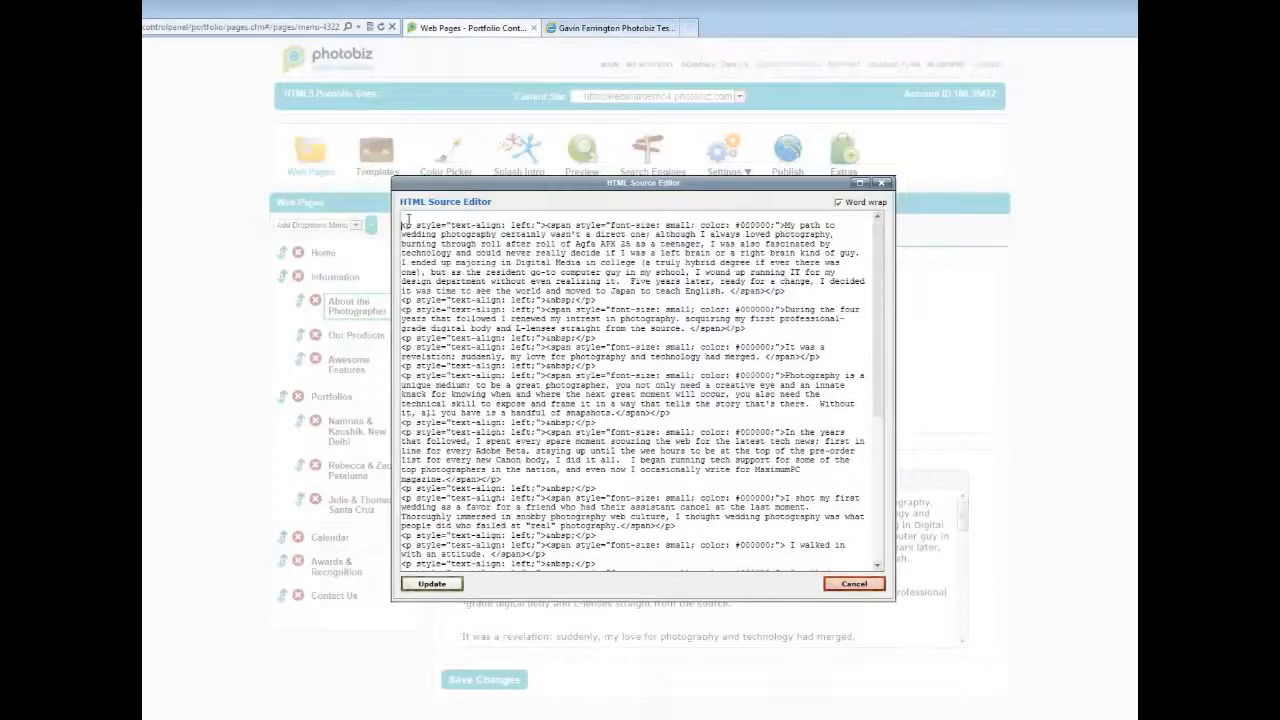
text(<object width="560" height="315"><param name="movie" value="http://www.youtube.com/v/vrYqZCT5v8s?version=3&amp;hl=en_US"></param><param name="allowFullScreen" value="true"></param><param name="allowscriptaccess" value="always"></param><embed src="http://www.youtube.com/v/vrYqZCT5v8s?version=3&amp;hl=en_US" type="application/x-shockwave-flash" width="560" height="315" allowscriptaccess="always" allowfullscreen="true"></embed></object>)
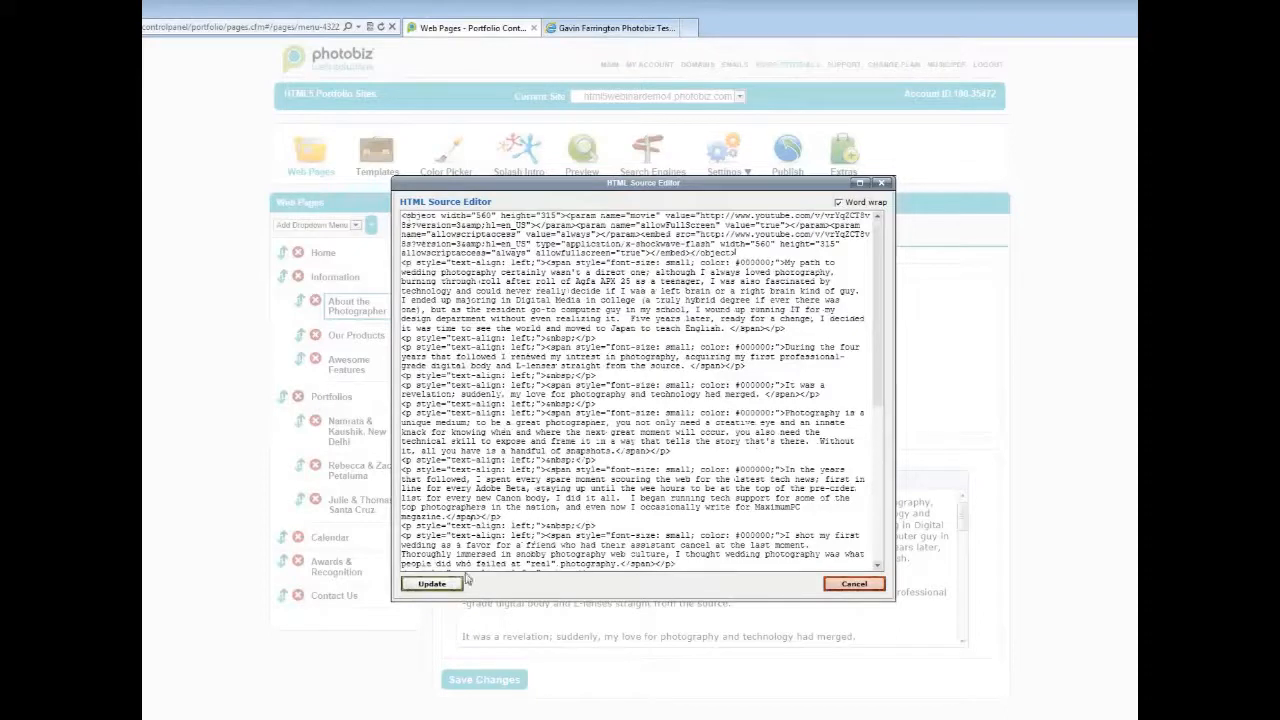
click(432, 584)
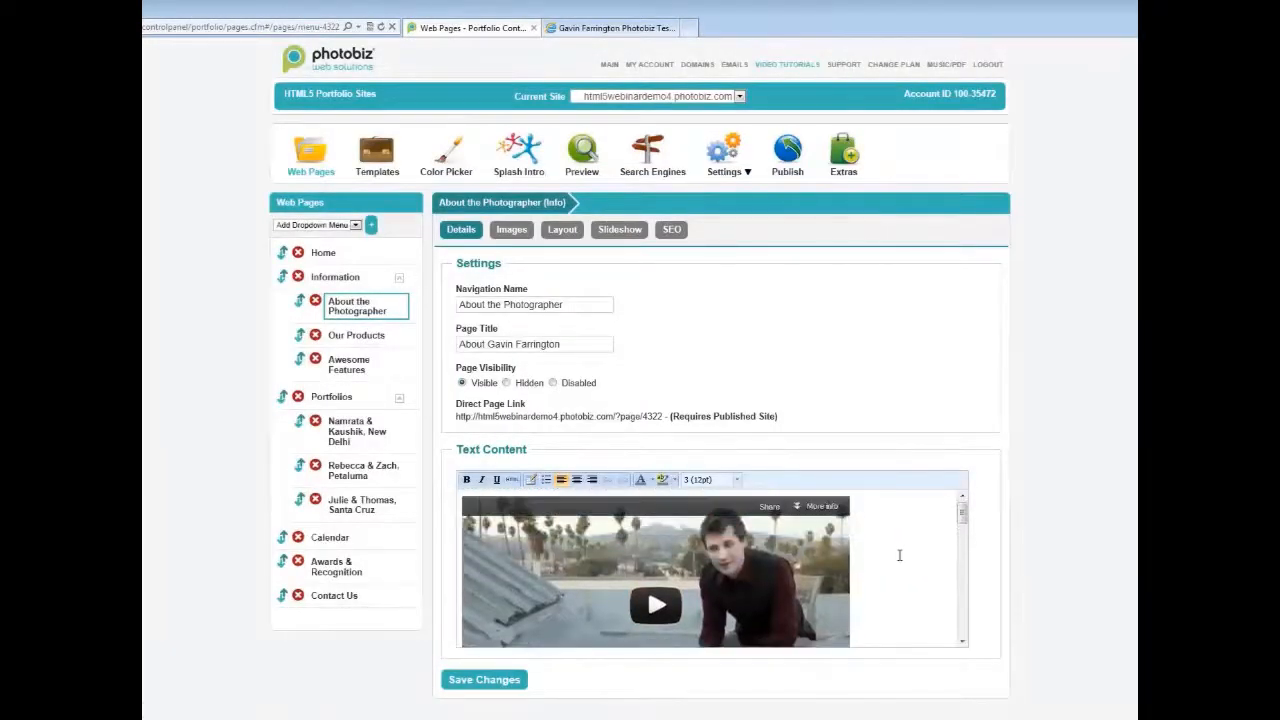
scroll(899, 555, down, 3)
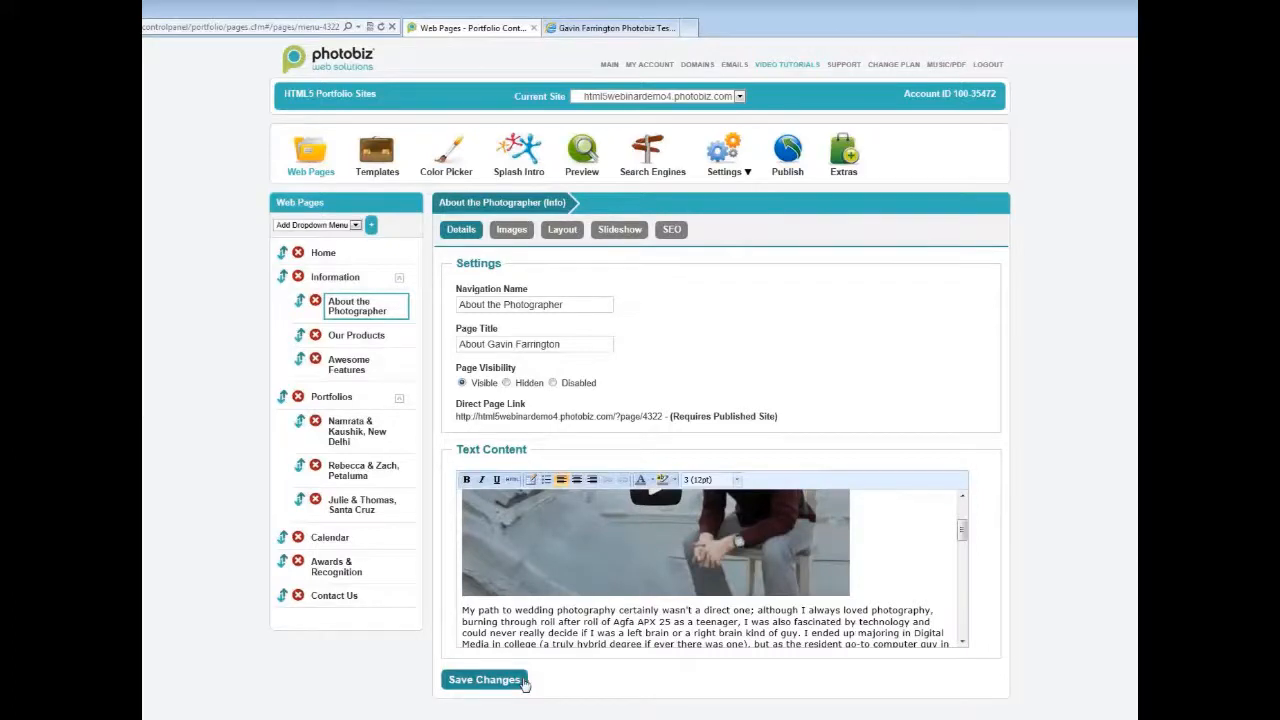
click(484, 680)
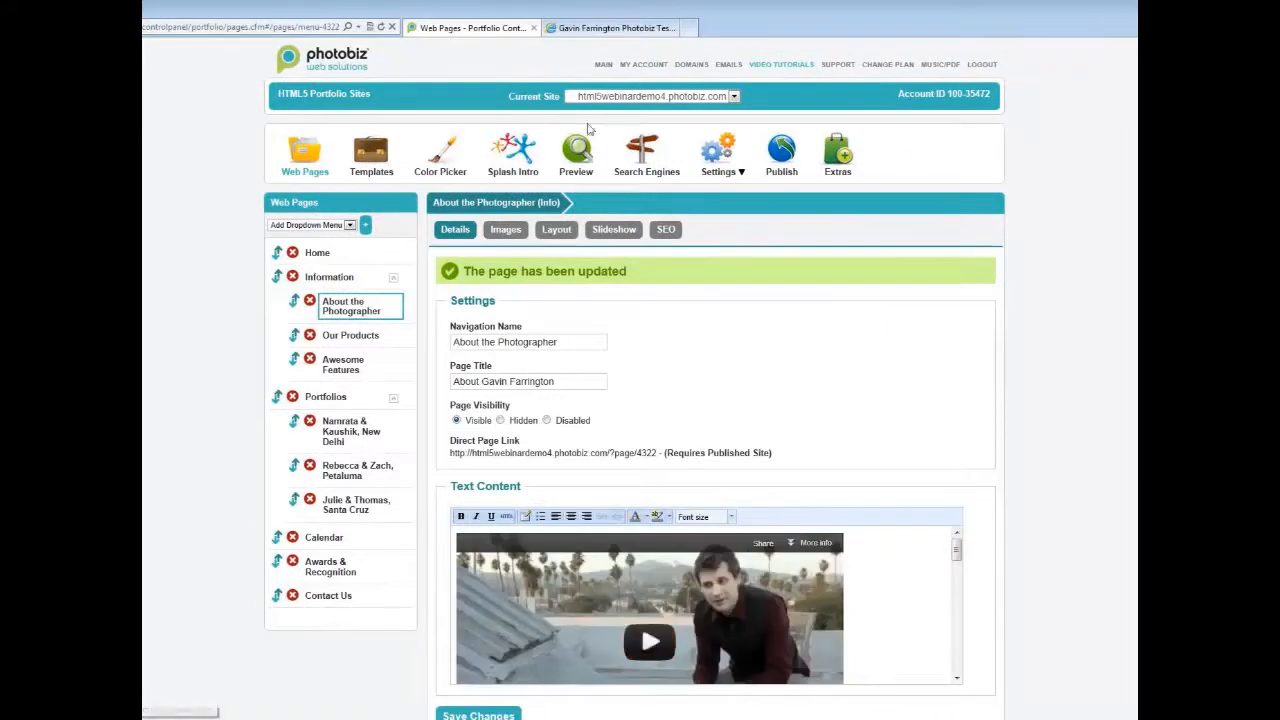
Preview the site and view the New Delhi portfolio gallery
click(580, 150)
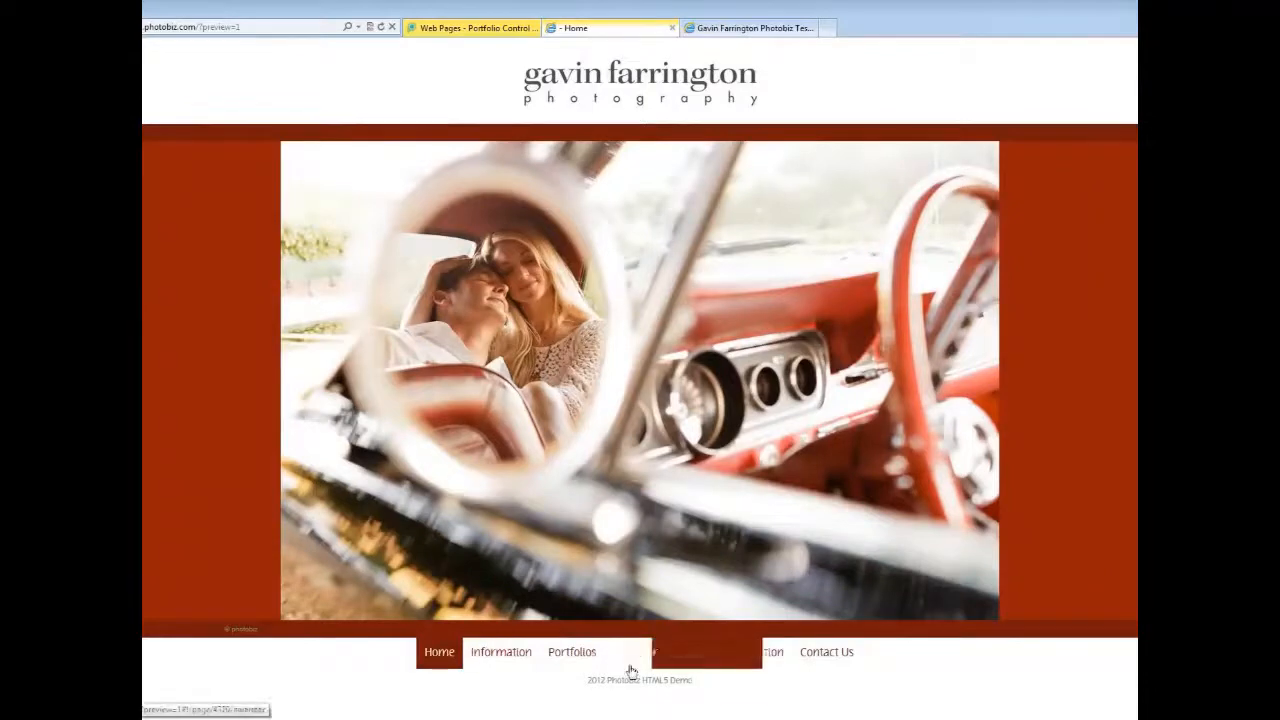
mouse_move(563, 652)
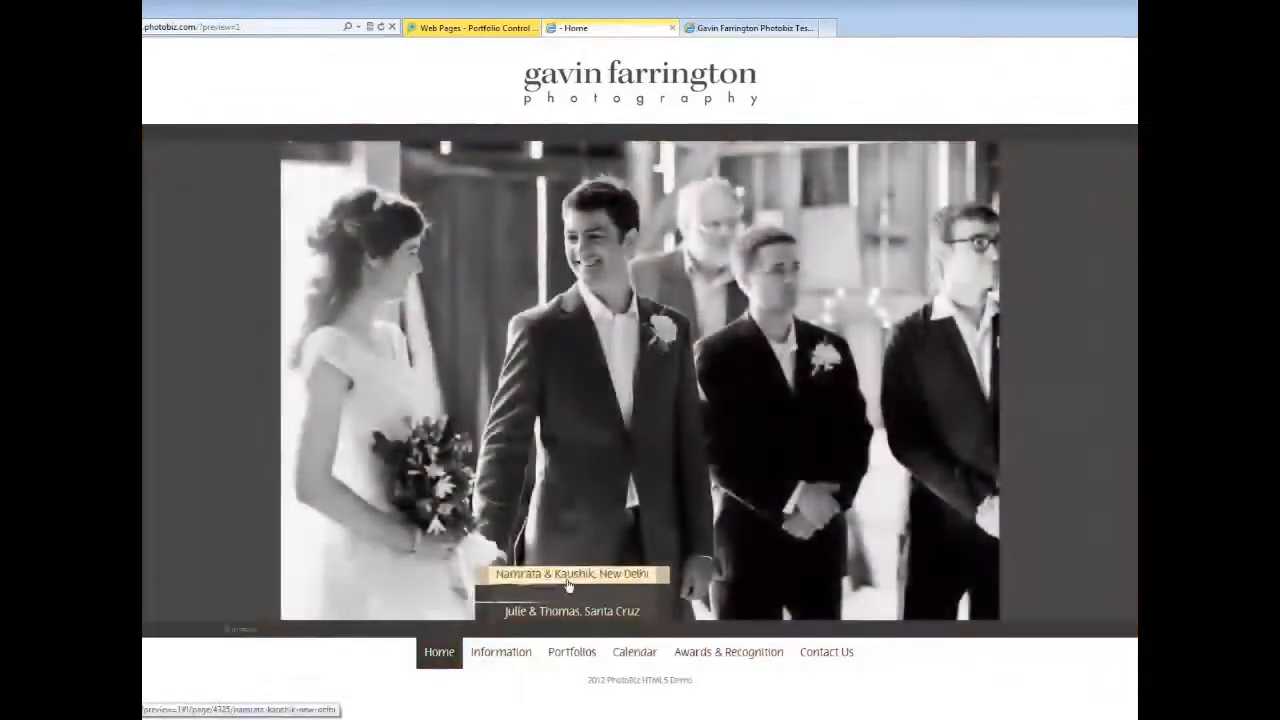
click(566, 577)
right_click(566, 585)
click(833, 704)
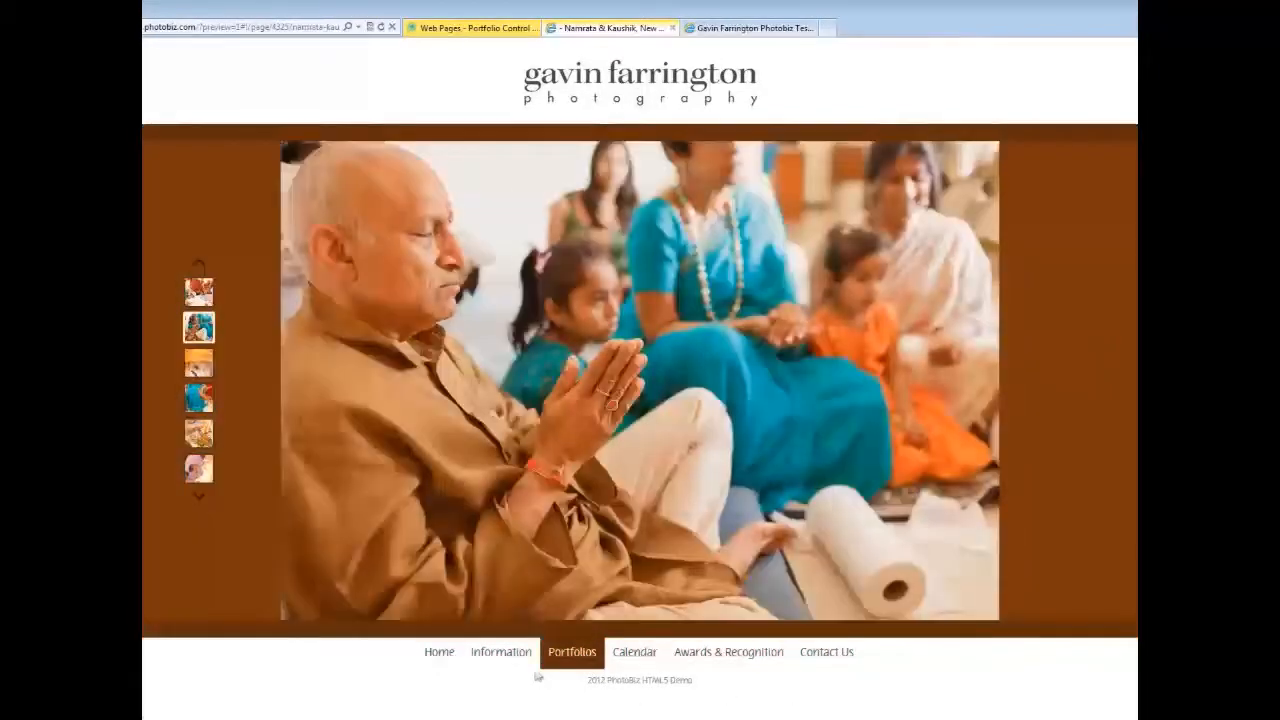
Check the embedded video on the previewed About the Photographer page, and go to the Contact Us page
mouse_move(531, 657)
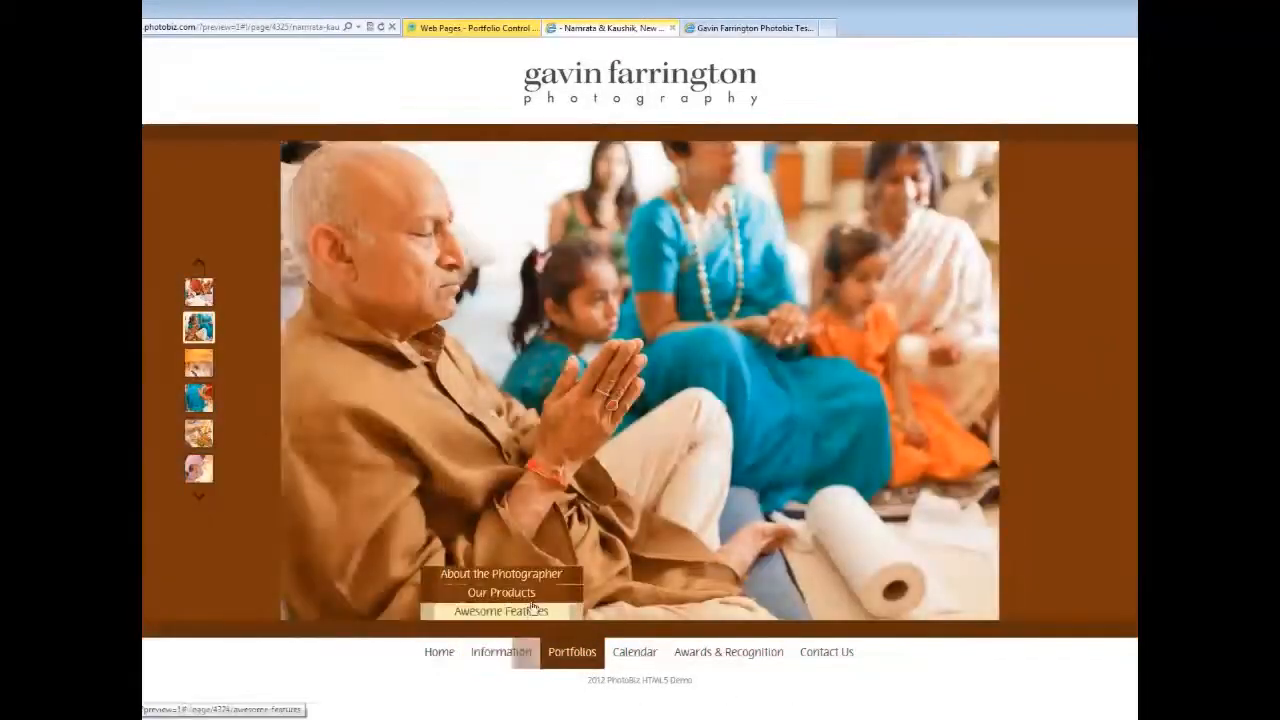
click(531, 580)
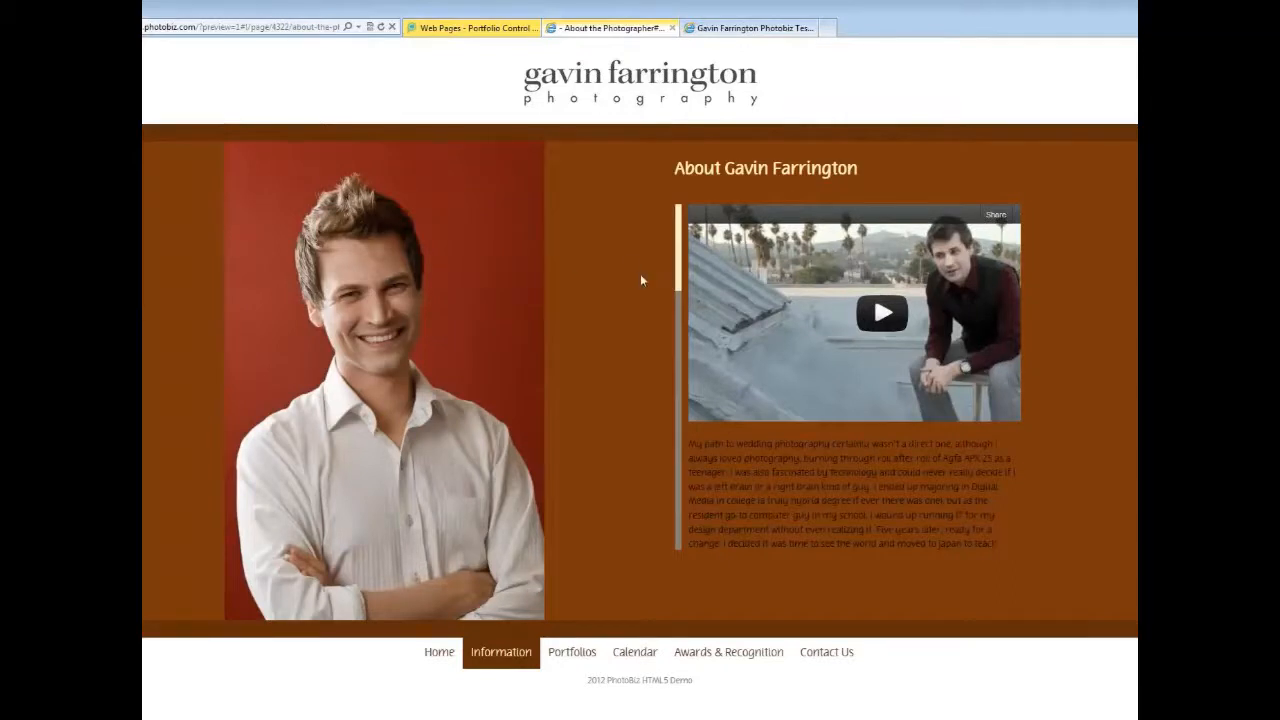
mouse_move(676, 298)
mouse_down()
mouse_move(680, 355)
mouse_move(686, 284)
mouse_up()
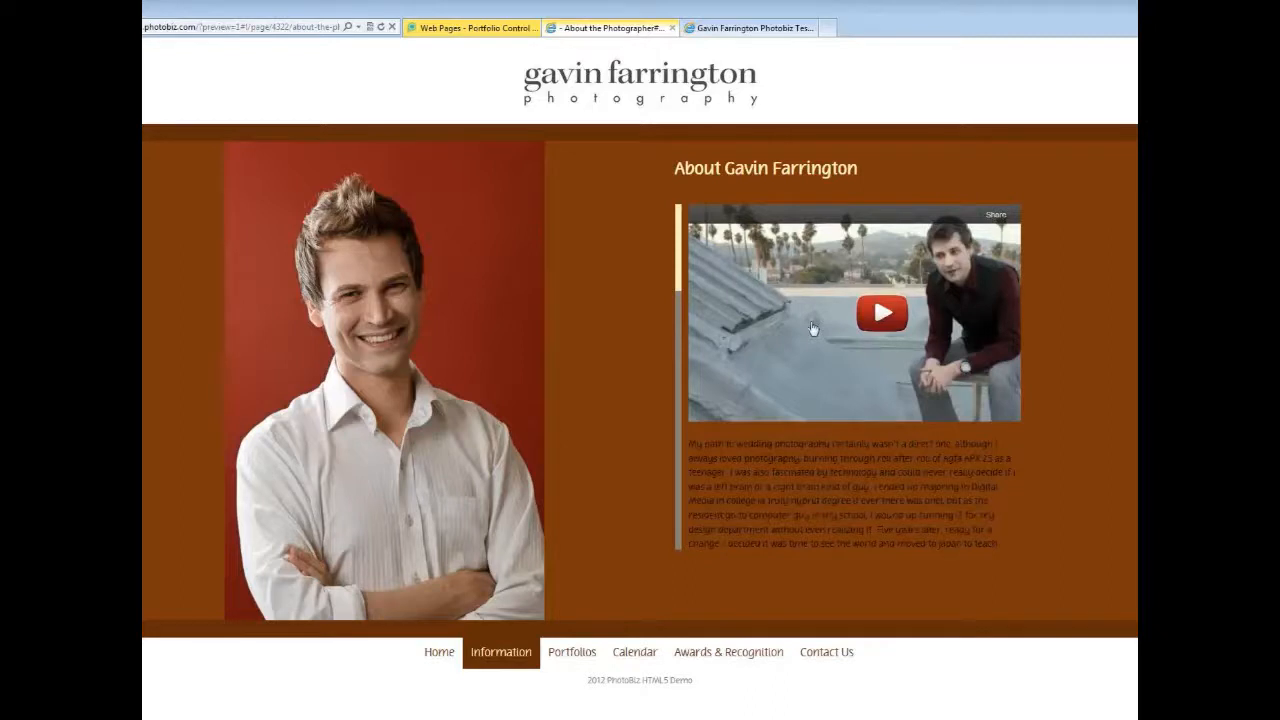
click(816, 660)
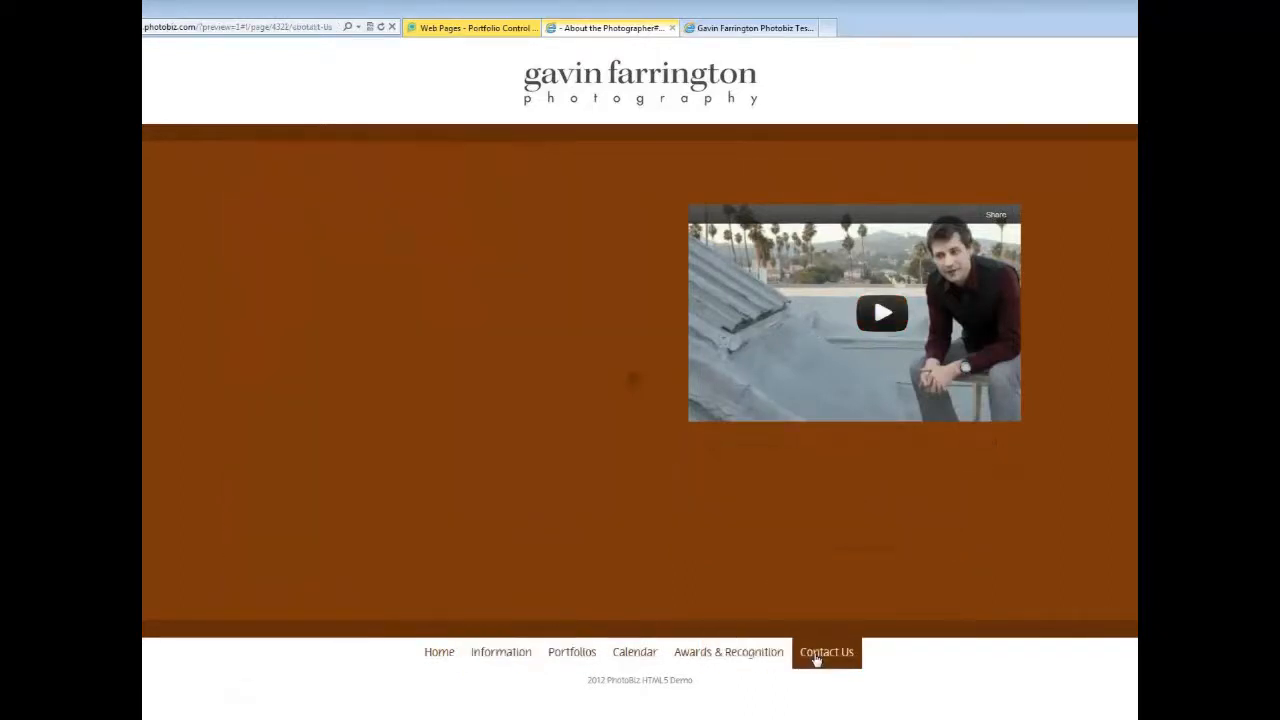